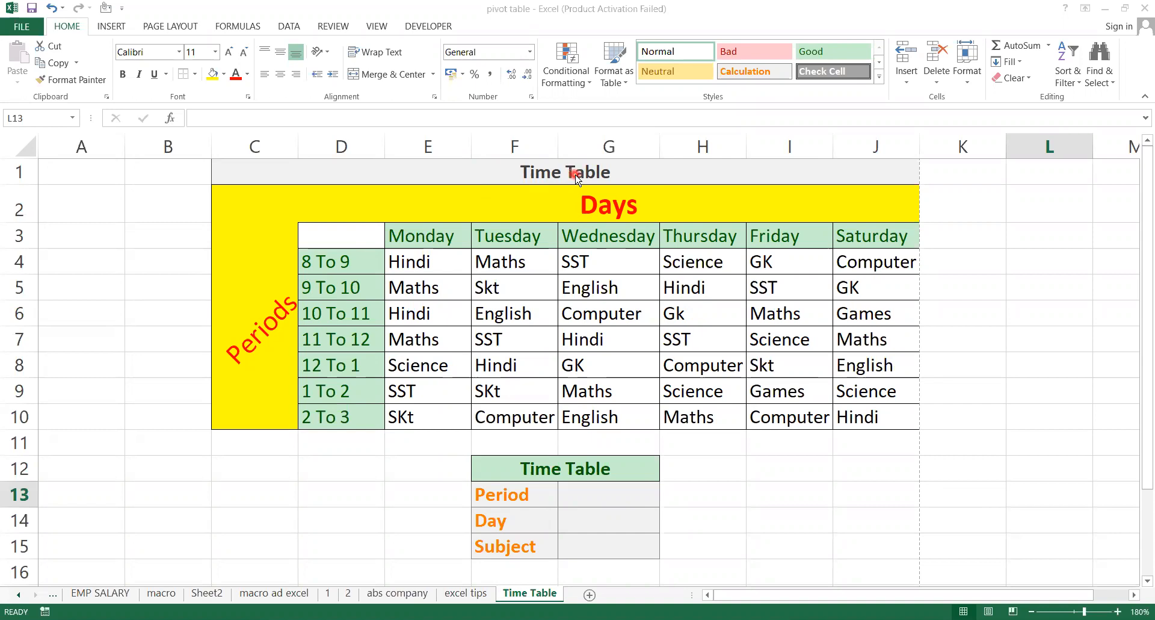
Step: Examine the timetable's period labels in D4:D10 and the weekday headers in E3:J3
left_click(553, 203)
left_click(275, 269)
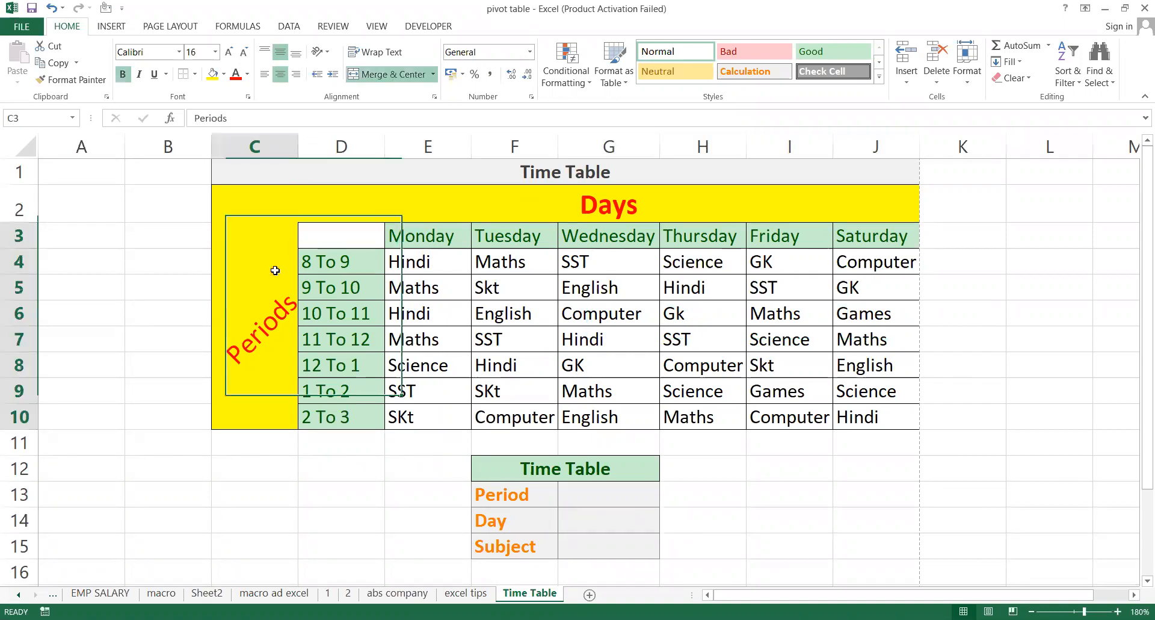
left_click(331, 263)
left_click_drag(331, 311, 332, 418)
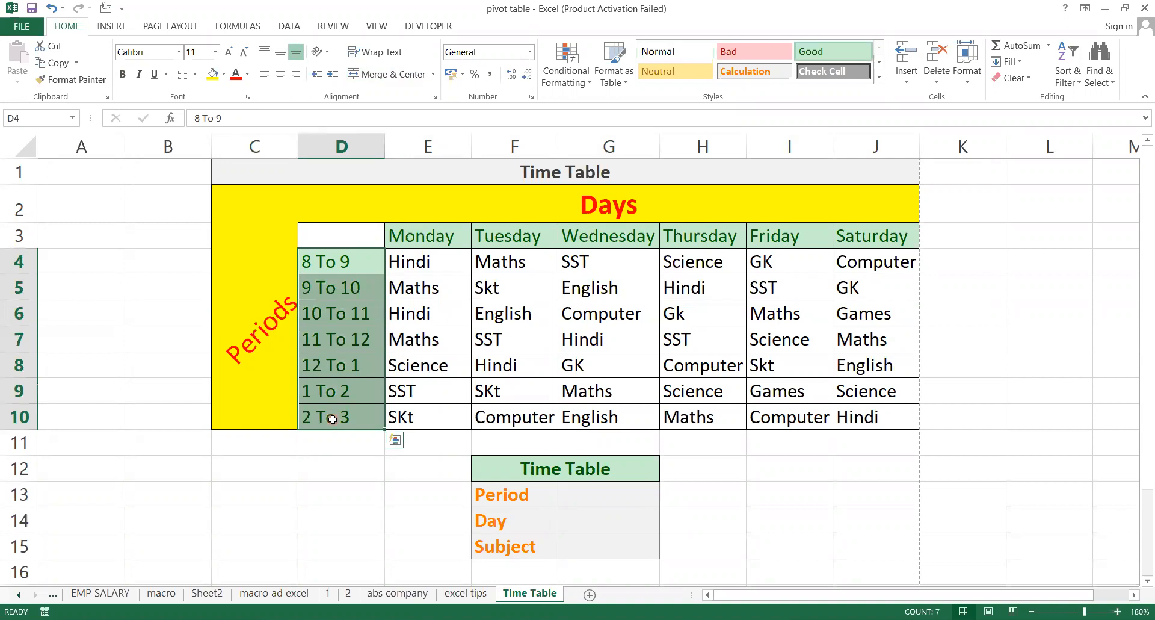
left_click_drag(444, 233, 845, 237)
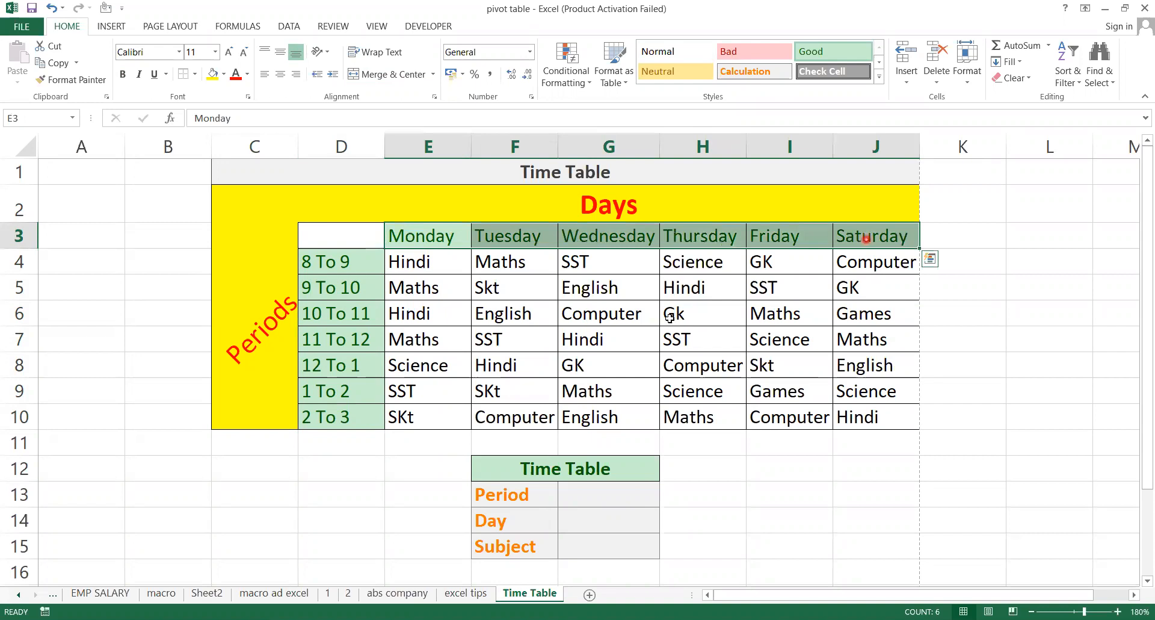
left_click(648, 330)
left_click(433, 233)
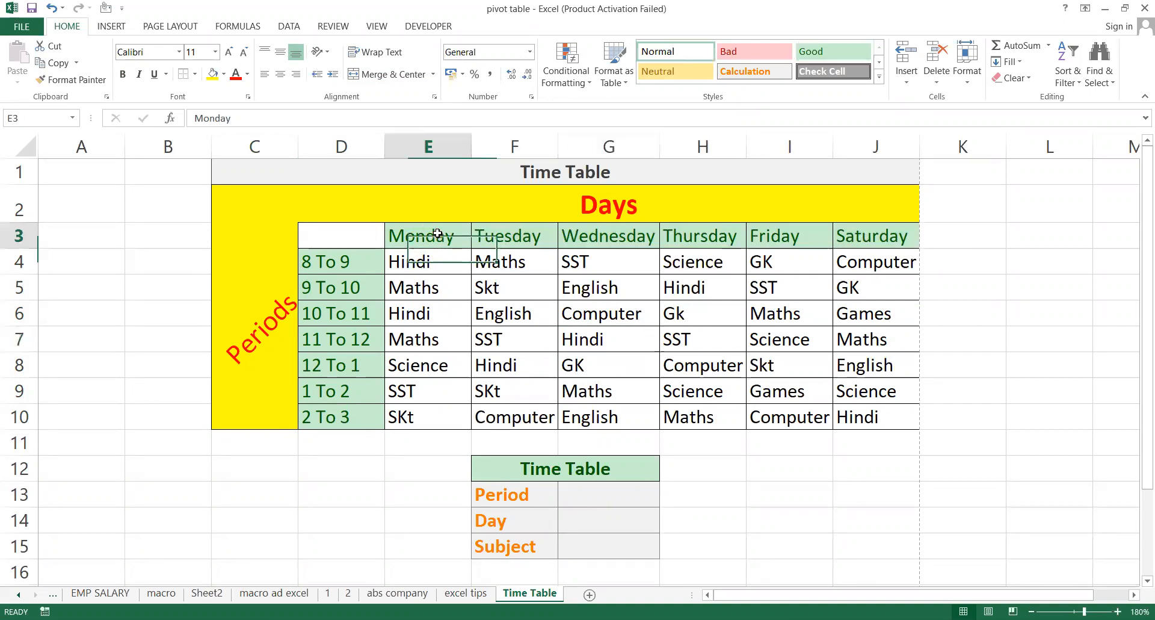
left_click(488, 236)
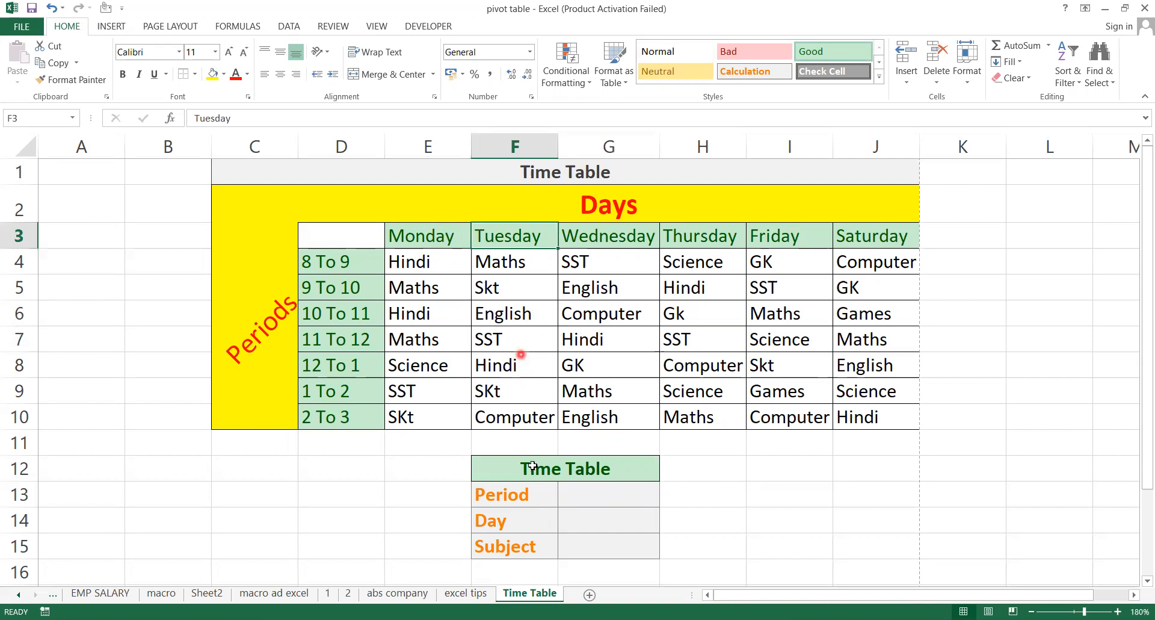
Step: Review the Period, Day and Subject labels and their entry cells G13:G15 in the small lookup form below the timetable
left_click(510, 490)
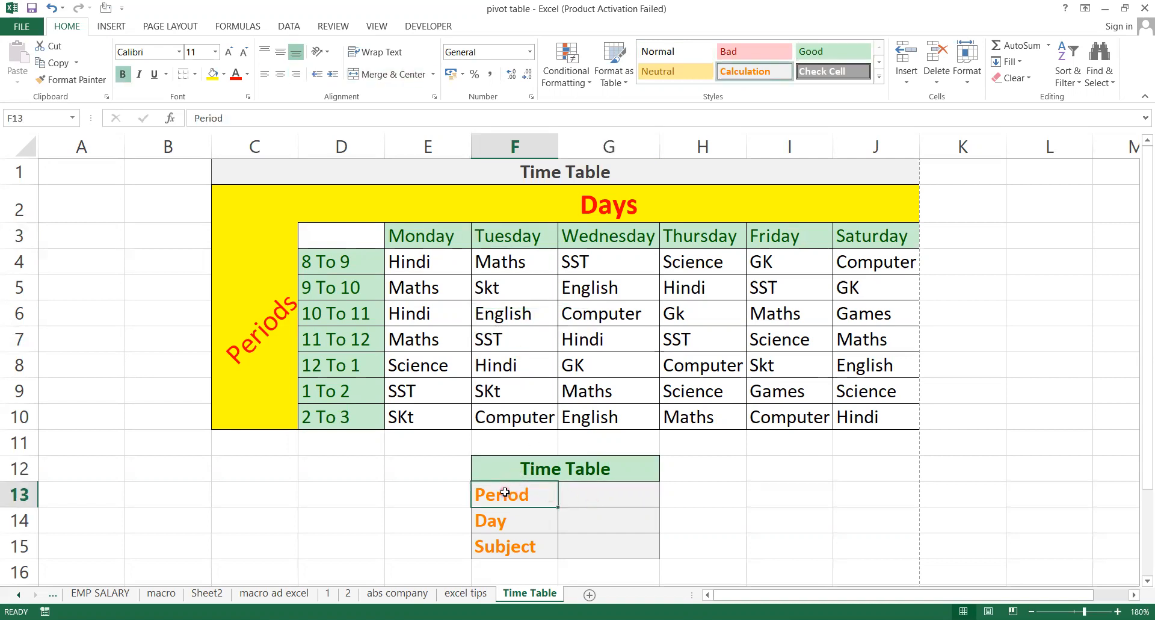
left_click(503, 516)
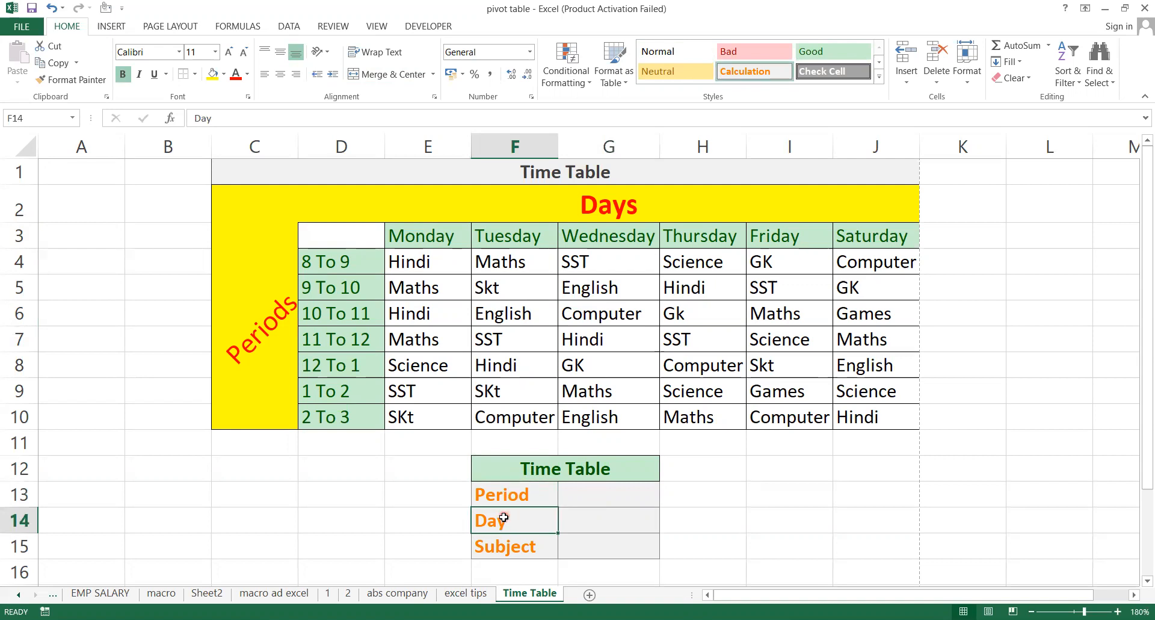
left_click(594, 546)
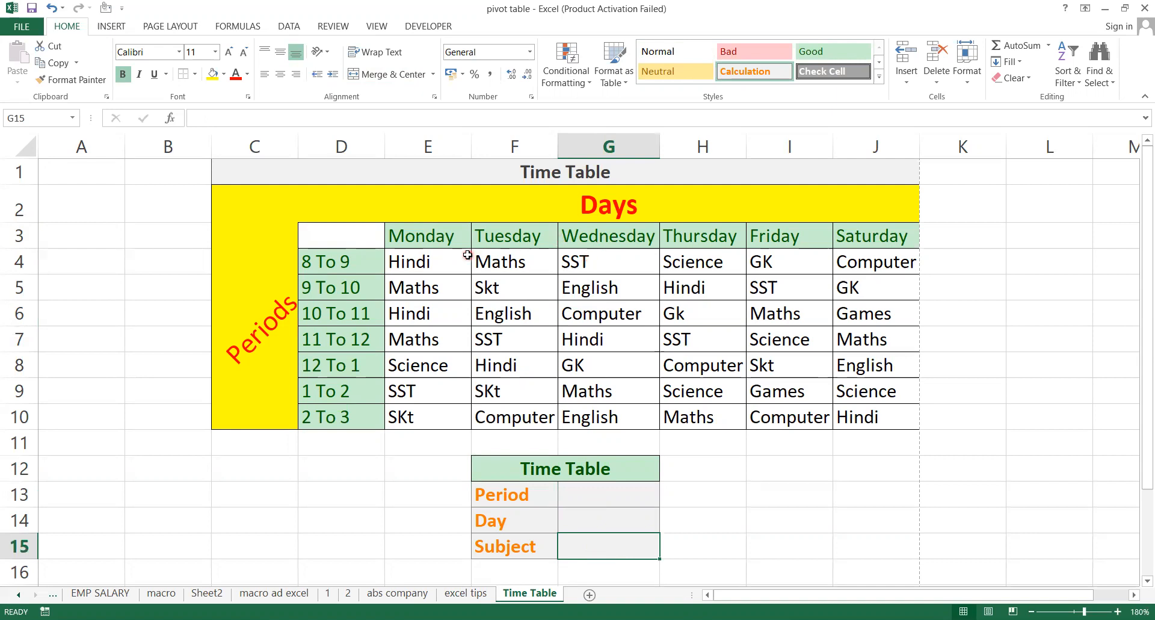
left_click(578, 496)
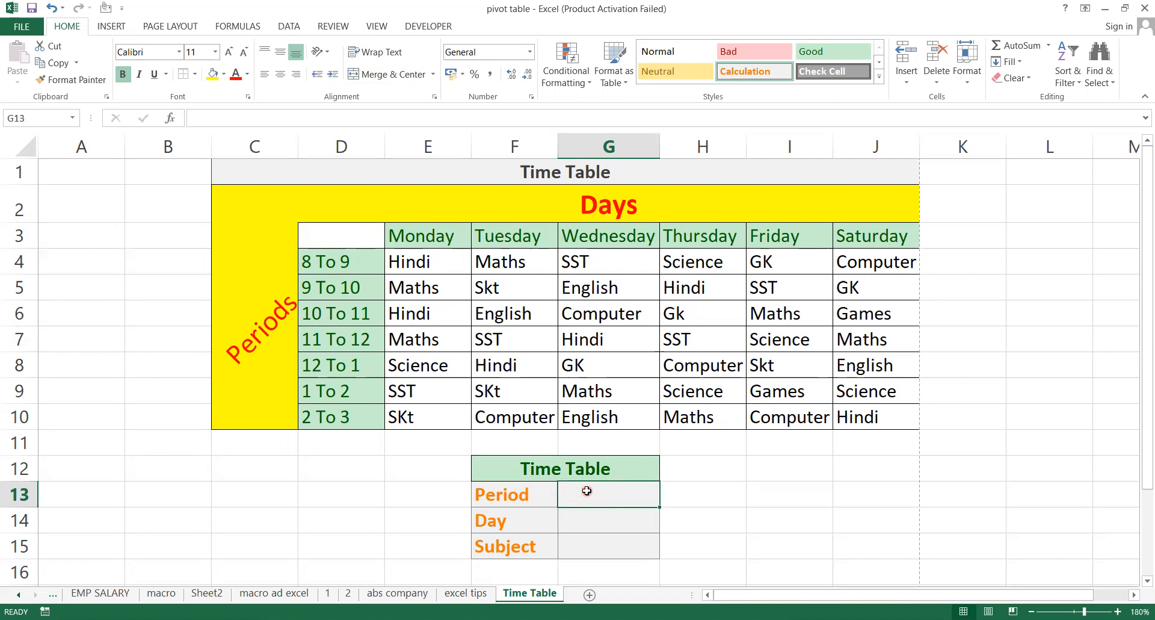
left_click(589, 518)
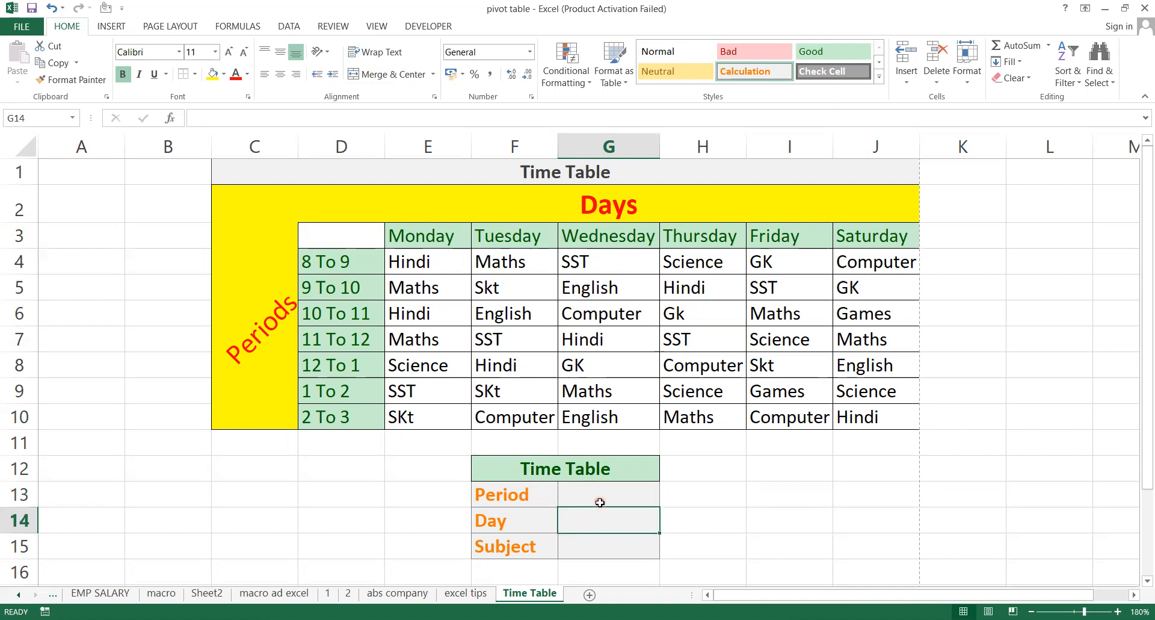
left_click(600, 502)
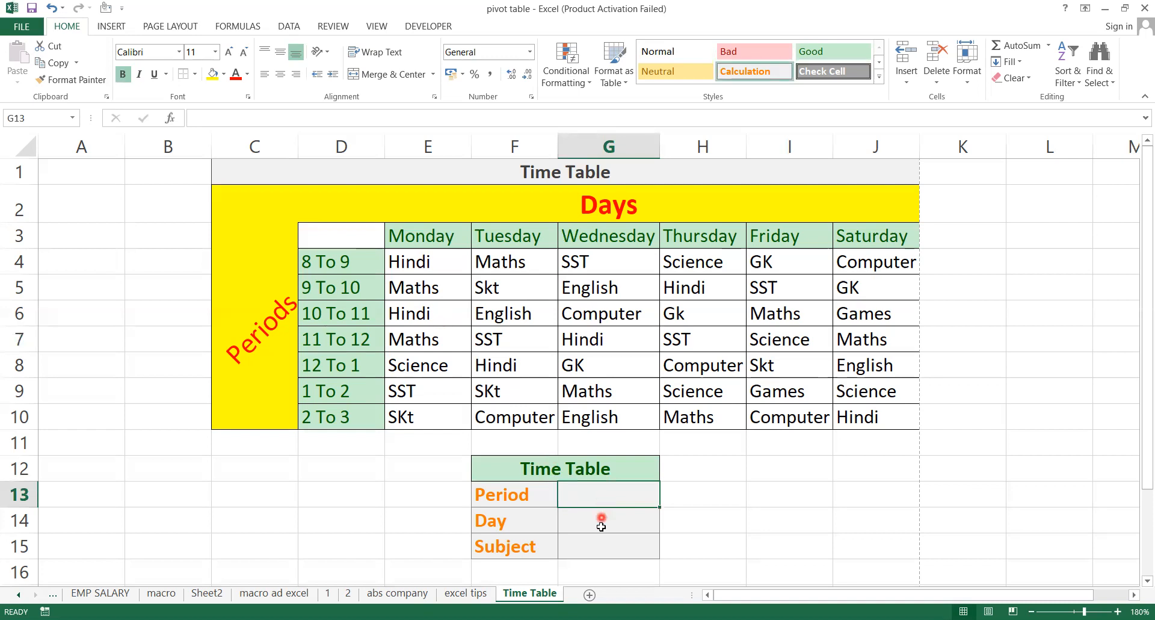
left_click(598, 521)
Step: Start a data validation rule for the Period entry cell G13 and allow a List
left_click(592, 494)
left_click(291, 23)
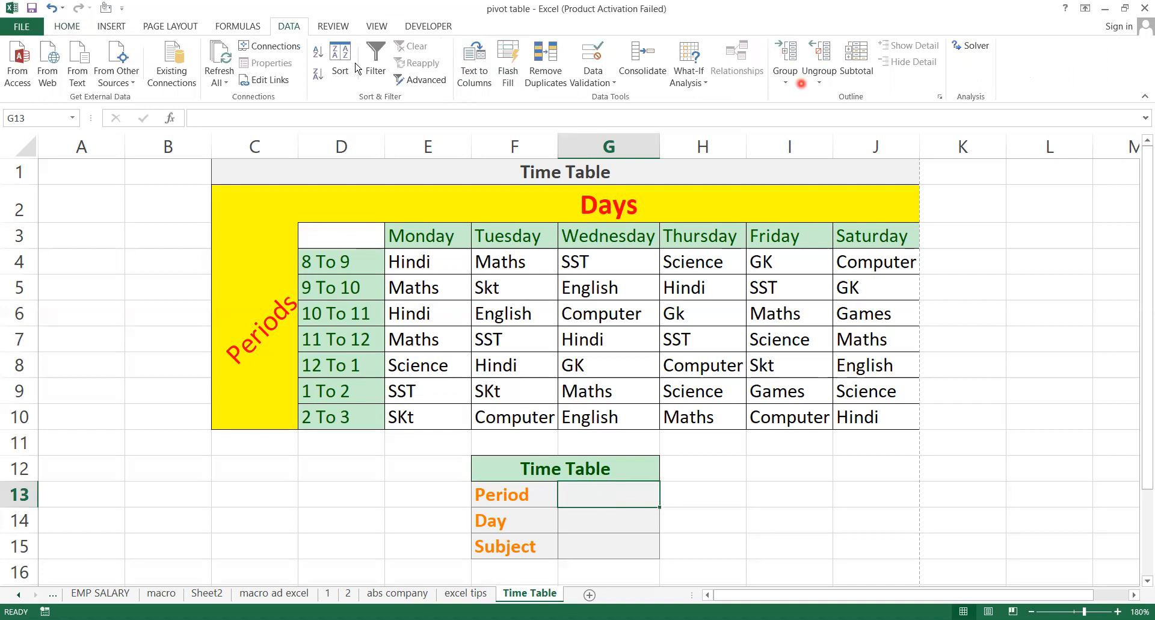
left_click(615, 87)
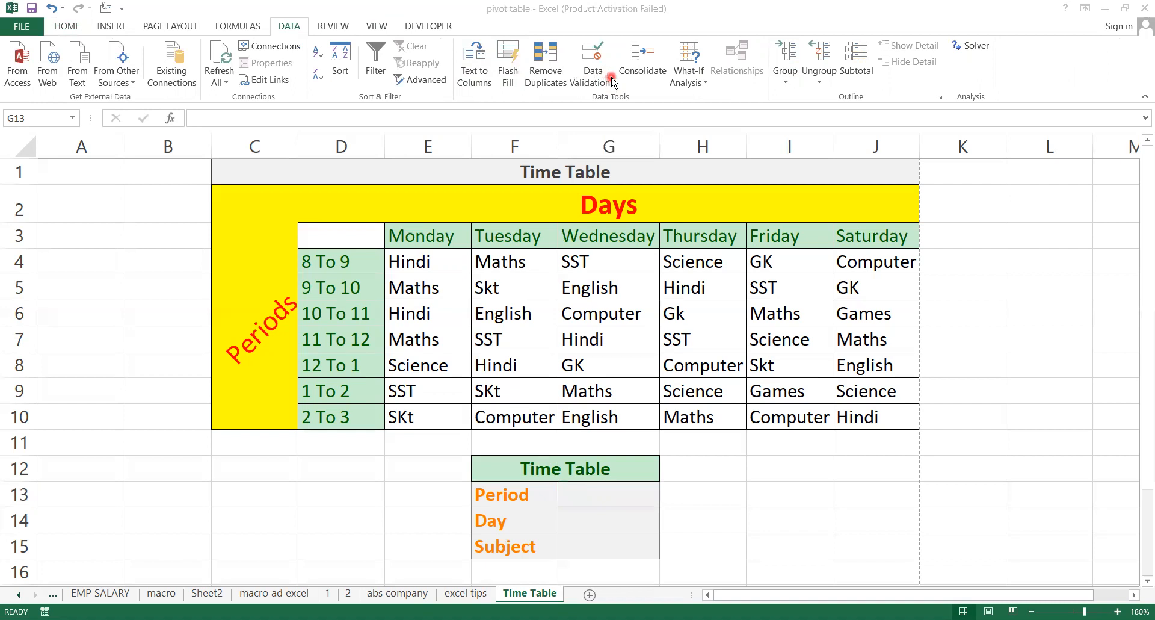
left_click(612, 80)
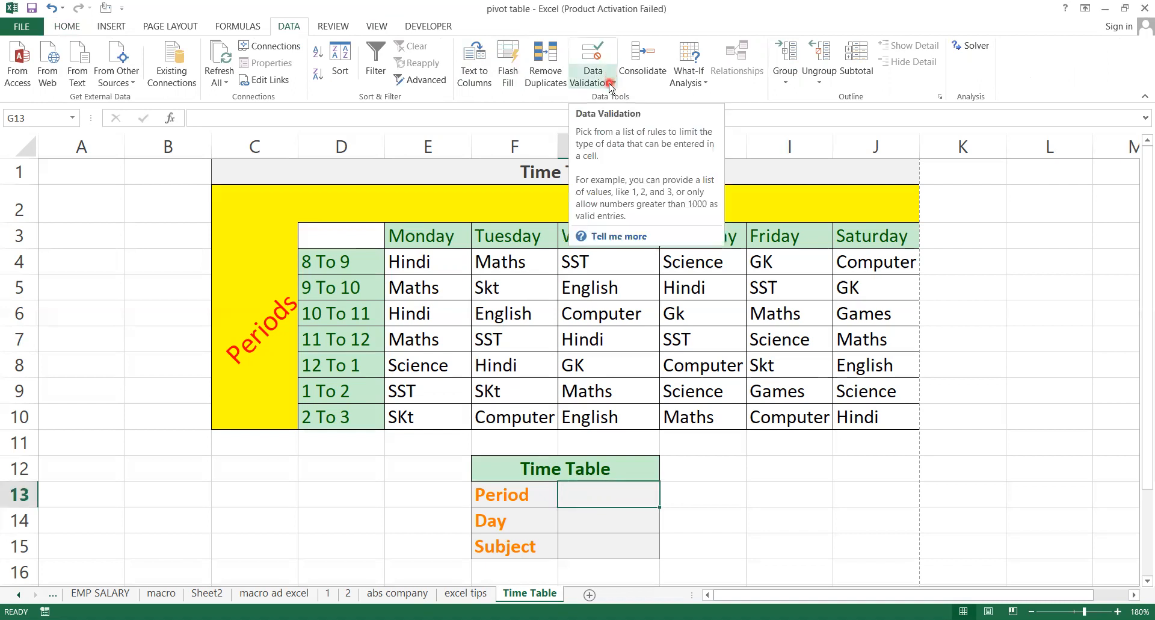
left_click(610, 84)
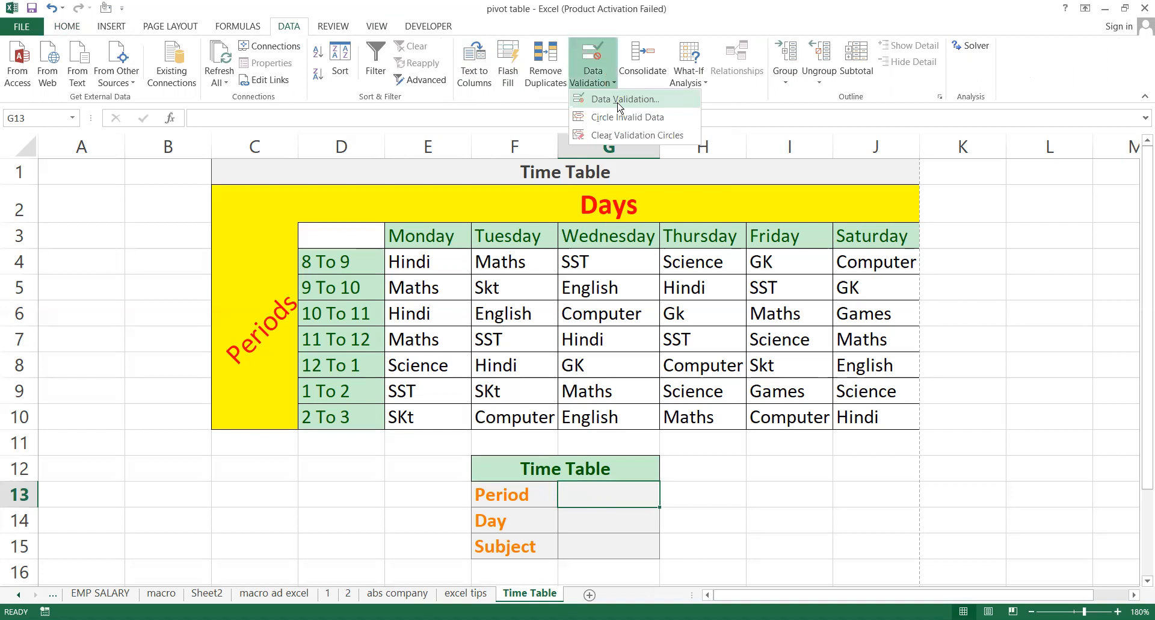
left_click(619, 106)
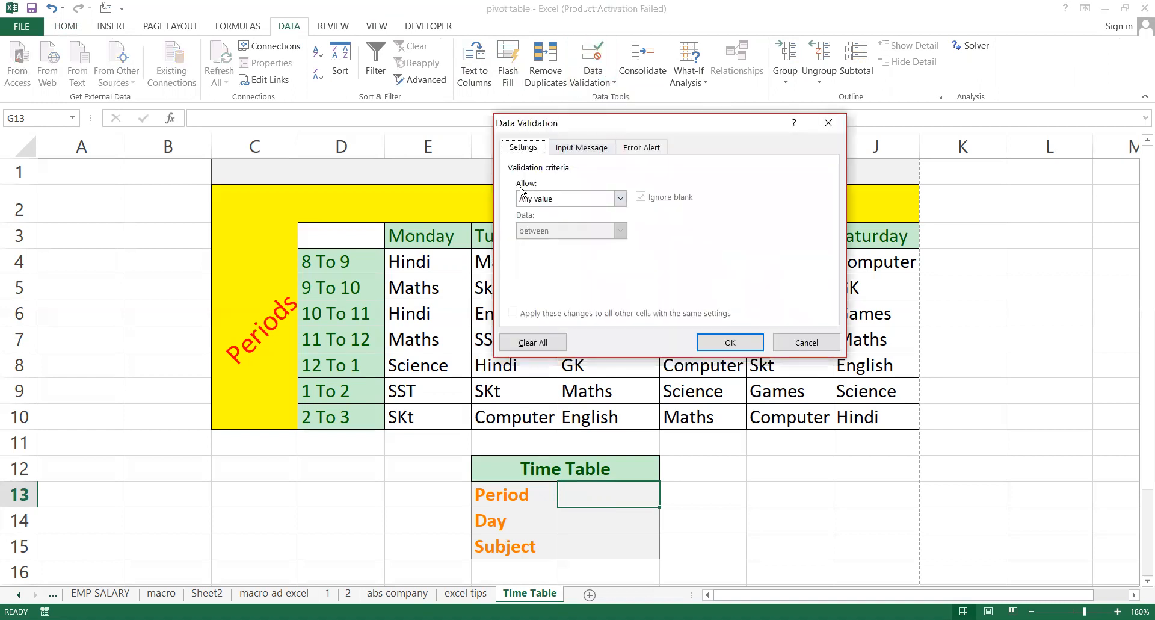
left_click(543, 203)
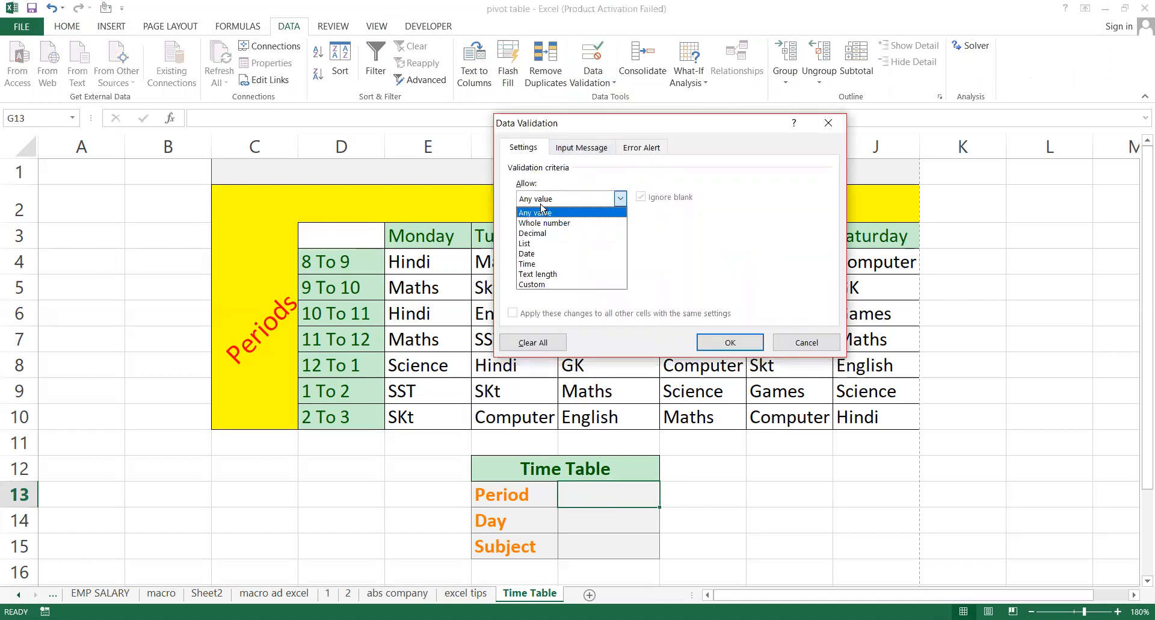
left_click(541, 245)
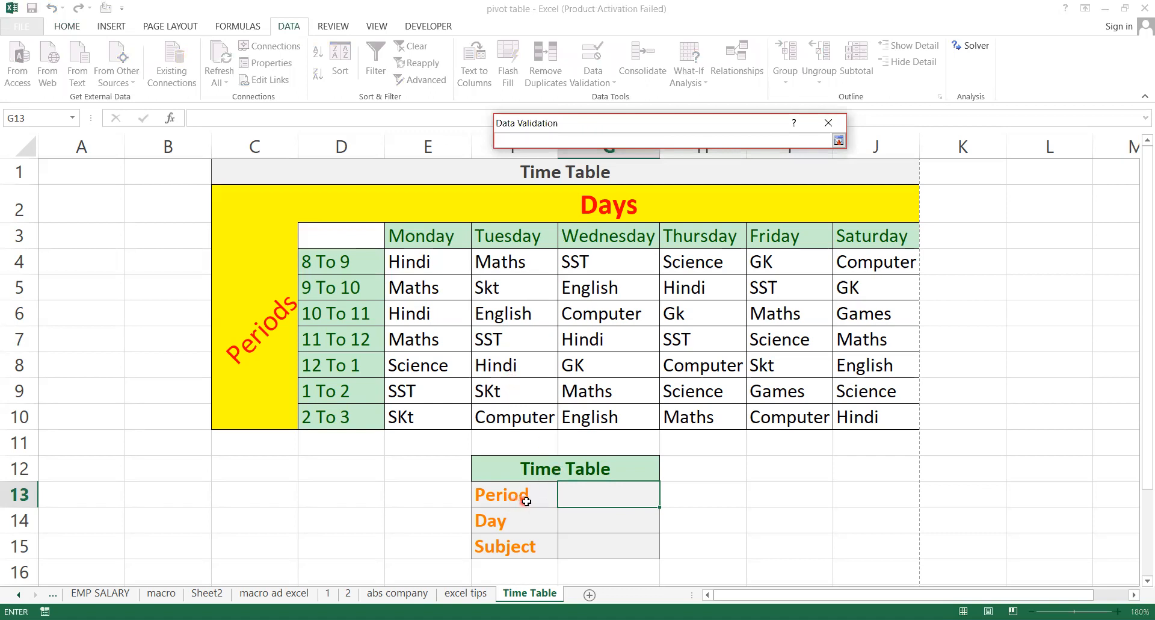
Step: Set the list source to the periods in D4:D10, apply the rule, and check the choices offered in G13
left_click(357, 260)
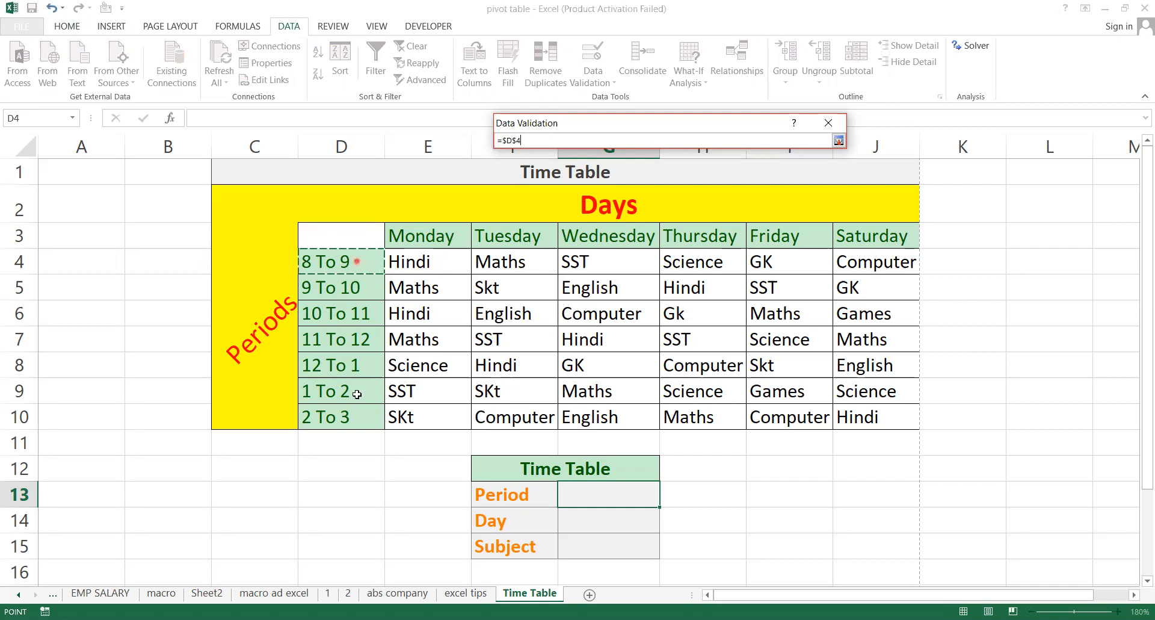
key("ctrl+shift+Down")
left_click(839, 140)
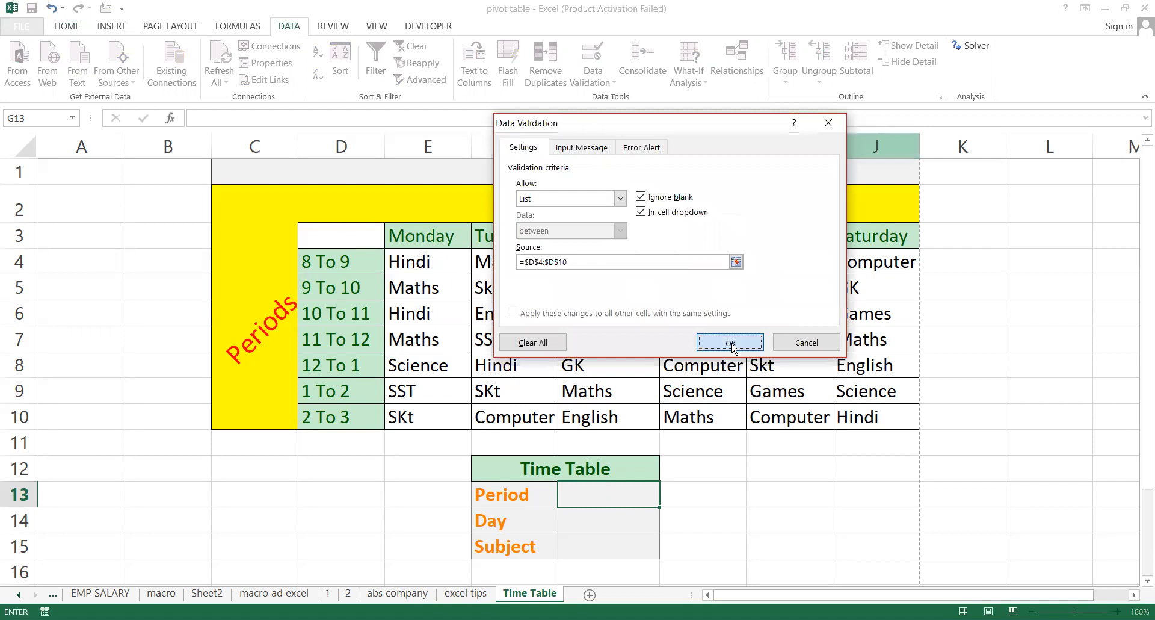
left_click(732, 342)
left_click(666, 500)
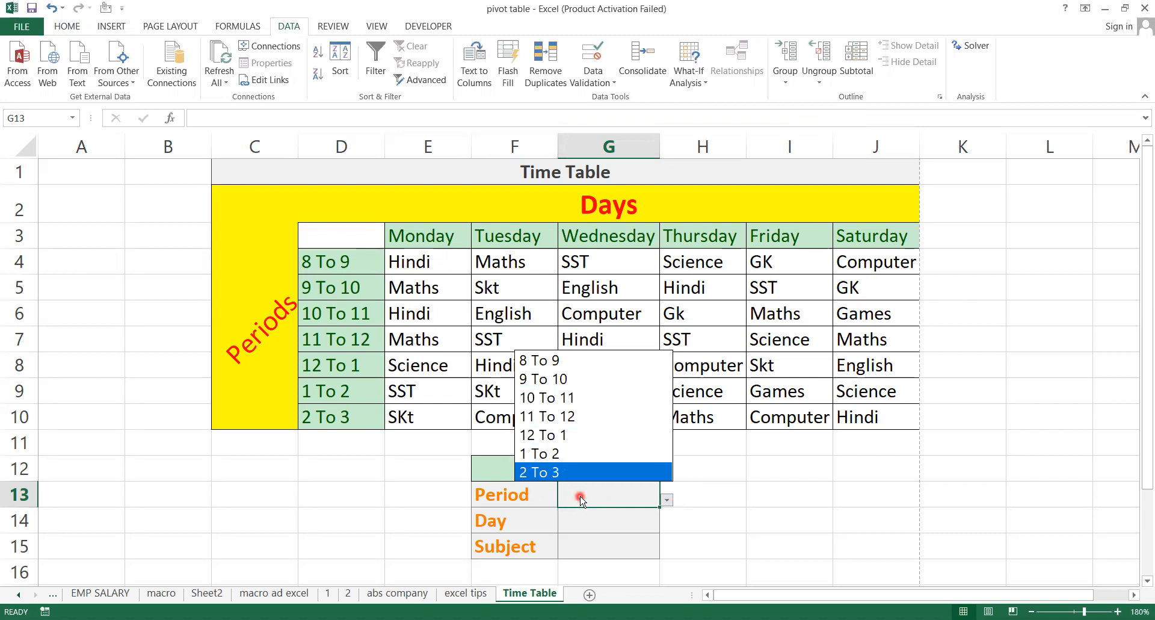
Step: Start a data validation rule for the Day entry cell G14 and allow a List
left_click(582, 521)
left_click(581, 522)
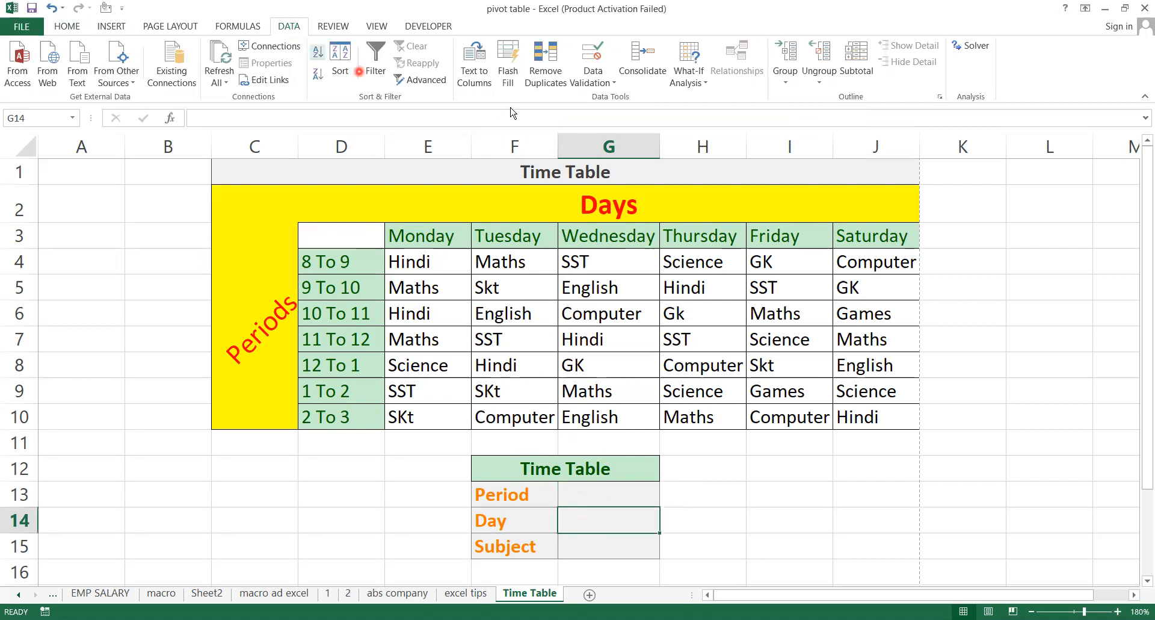
left_click(608, 88)
left_click(606, 100)
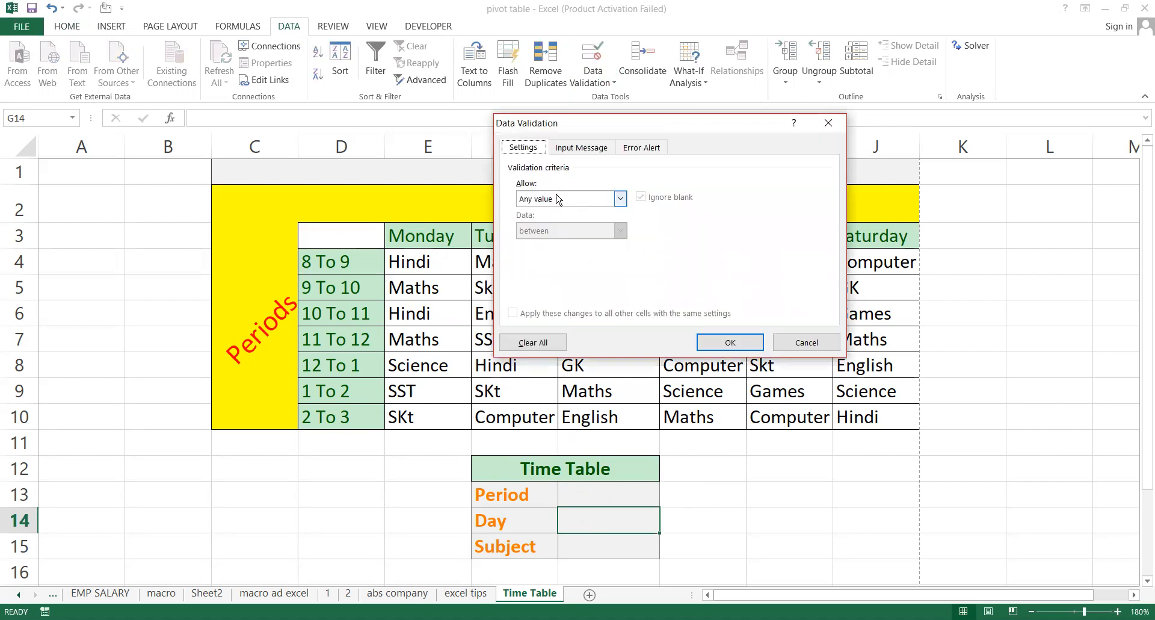
left_click(559, 199)
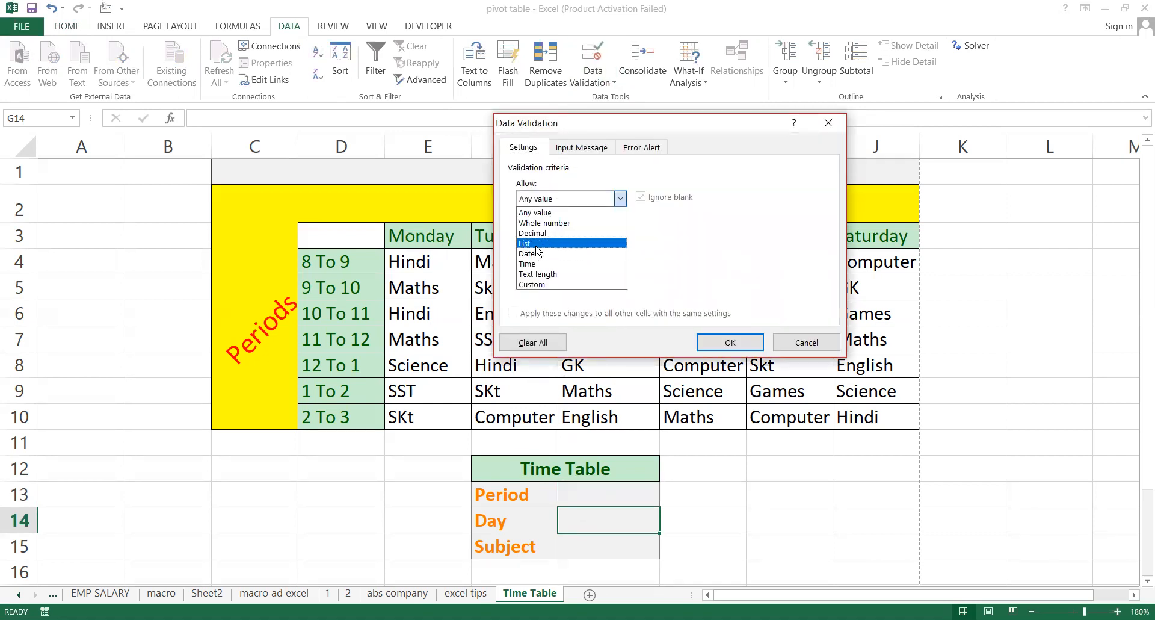
left_click(537, 244)
Step: Set the list source to the weekday headers in E3:J3, apply the rule, and check the choices offered in G14
left_click(724, 263)
left_click(739, 263)
left_click(441, 236)
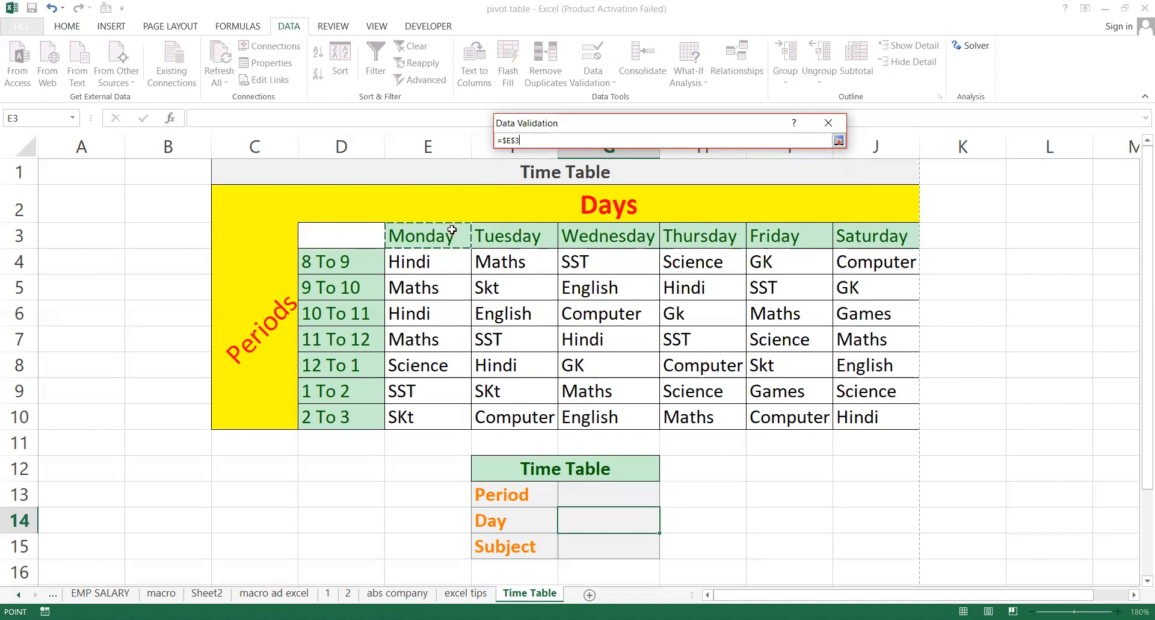
left_click_drag(451, 232, 844, 241)
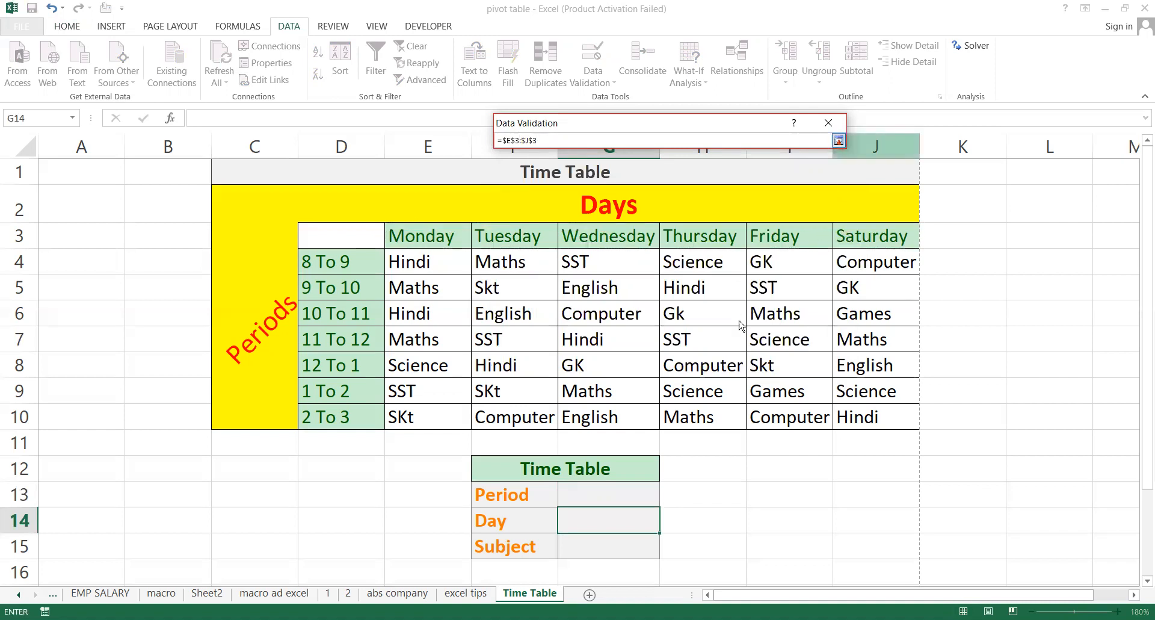
key("Return")
left_click(735, 341)
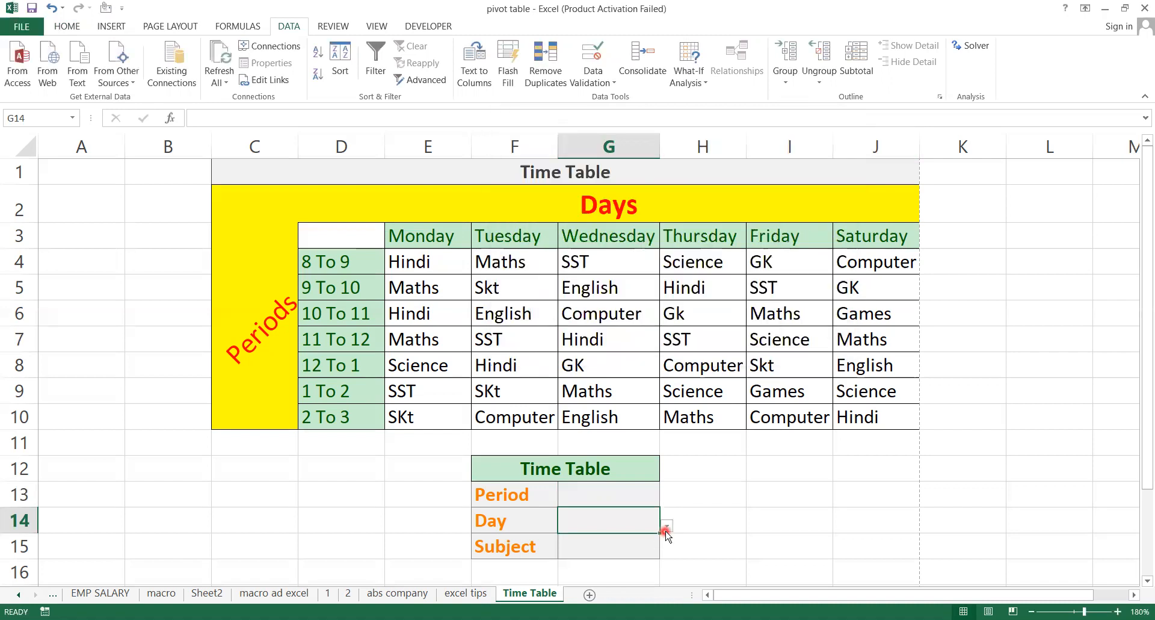
left_click(666, 527)
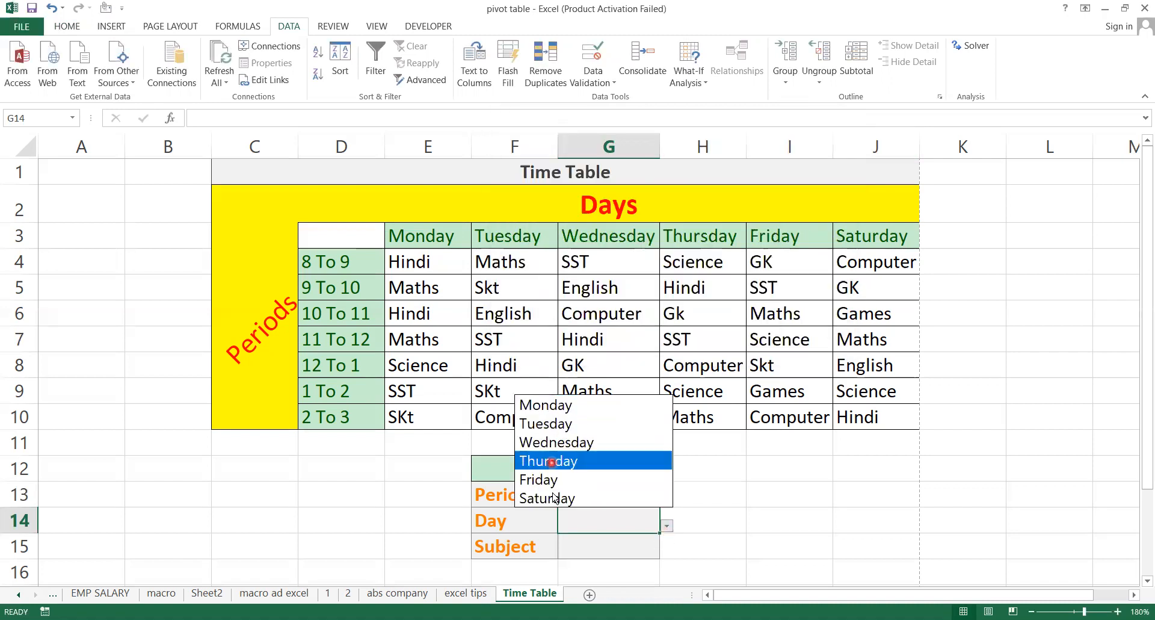
left_click(622, 519)
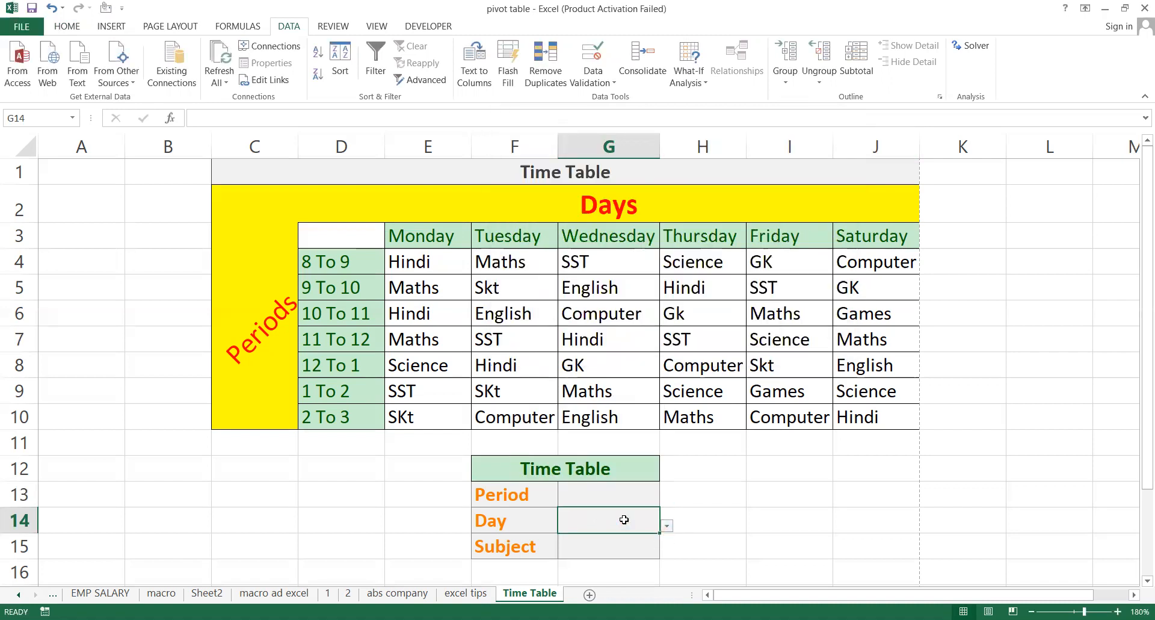
Step: Start an INDEX formula in the Subject cell G15 with the timetable subjects E4:J10 as its array
left_click(610, 547)
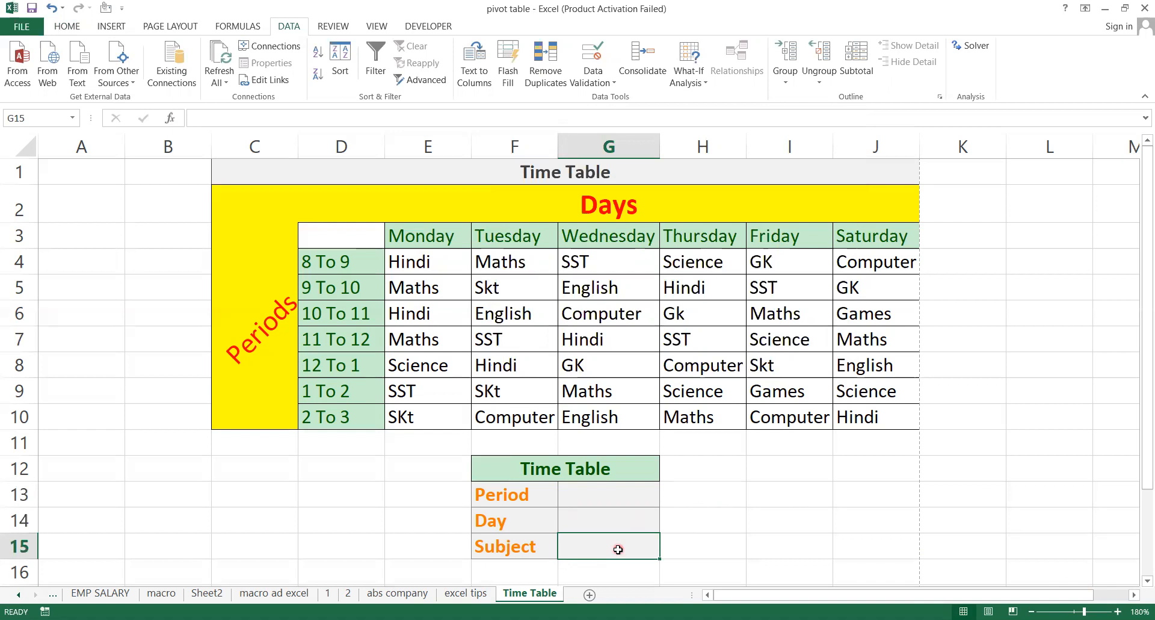
type("=i")
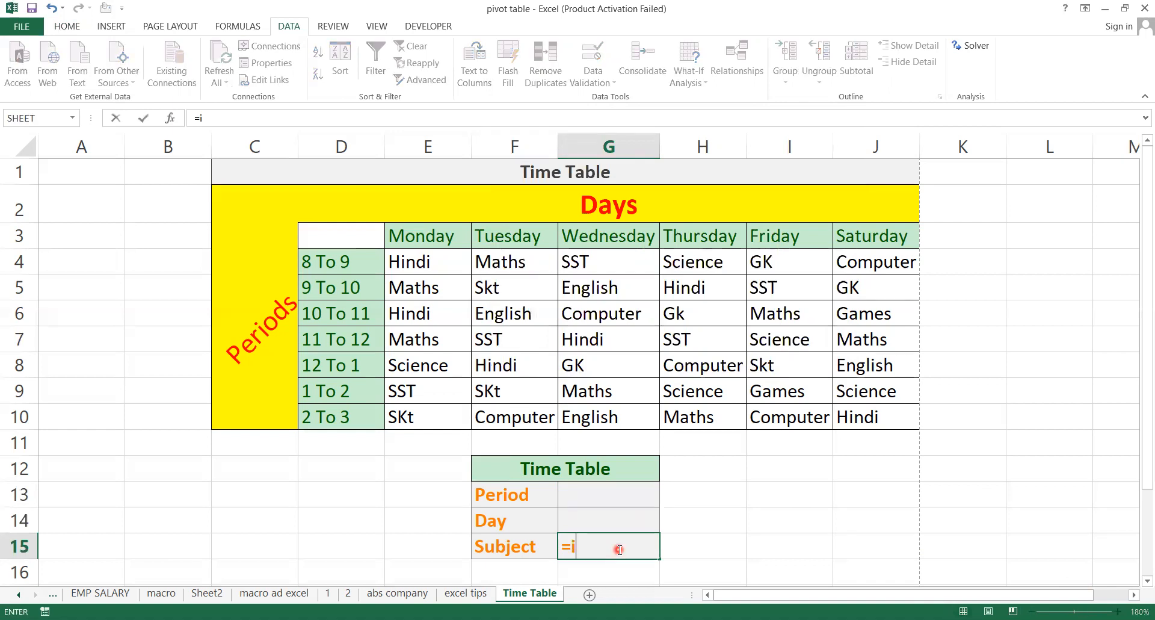
type("nd")
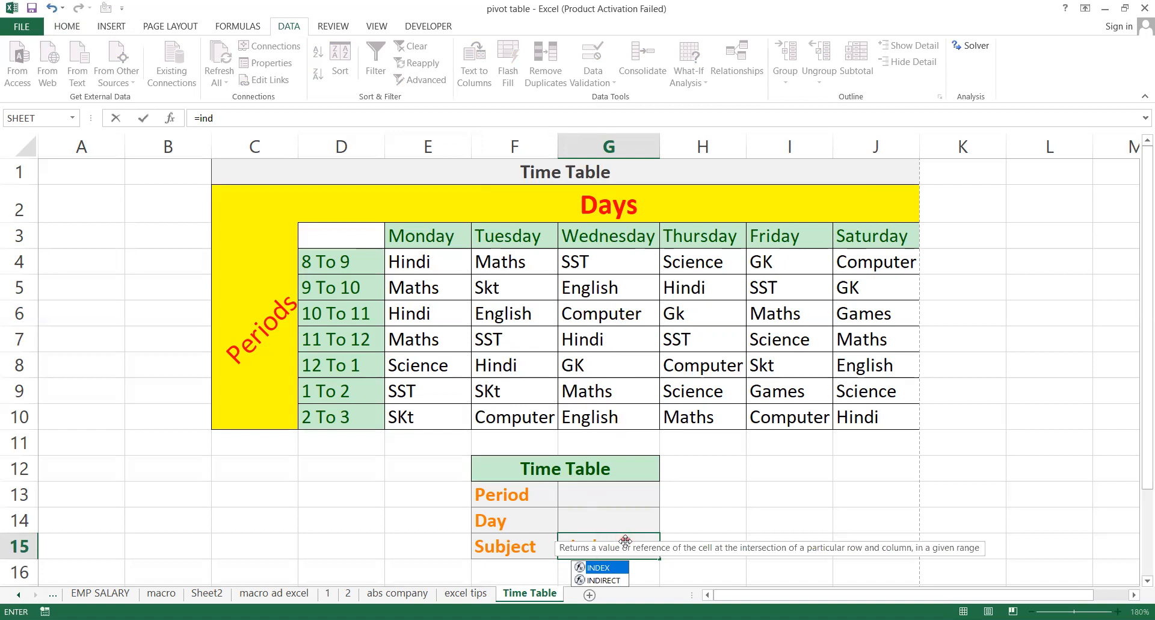
double_click(605, 568)
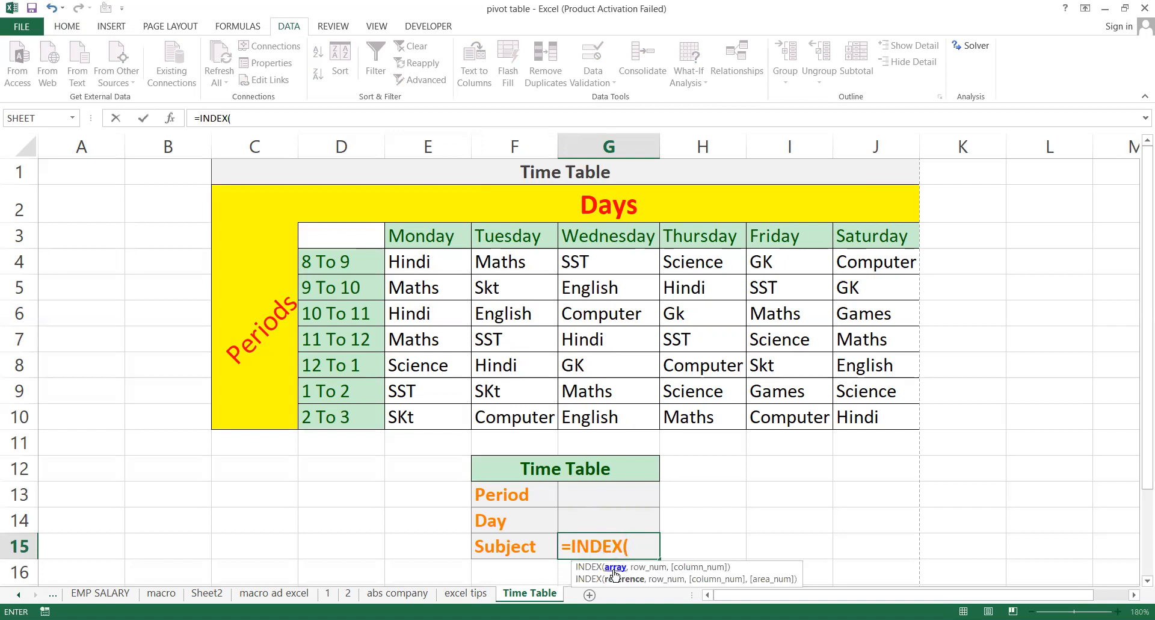
left_click(419, 268)
left_click_drag(418, 267, 851, 410)
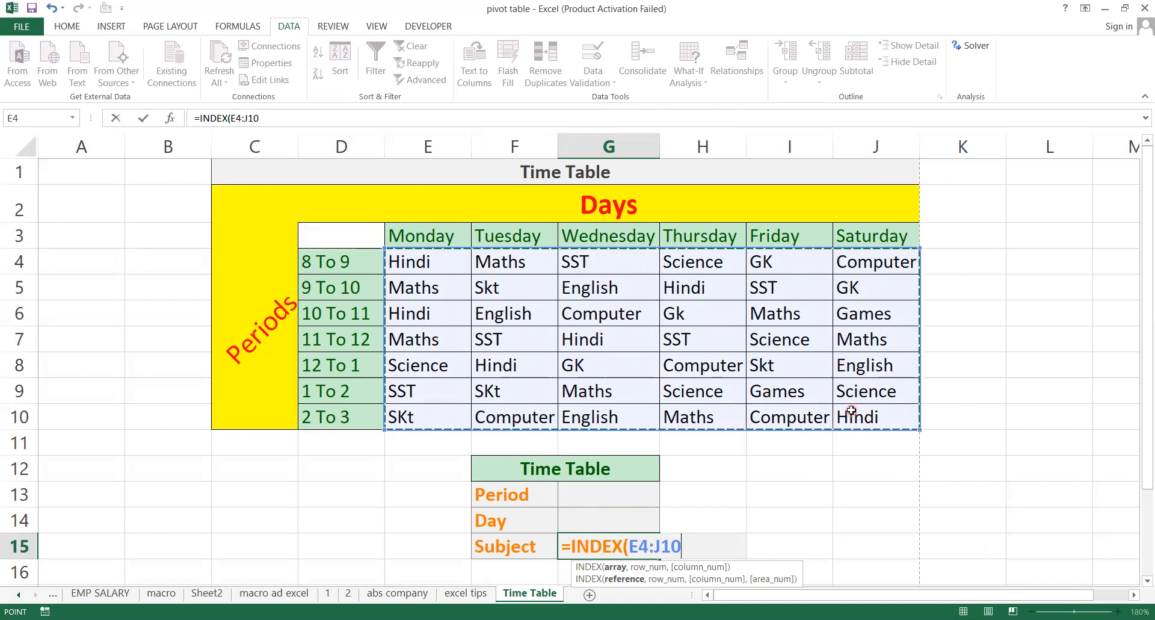
type(",")
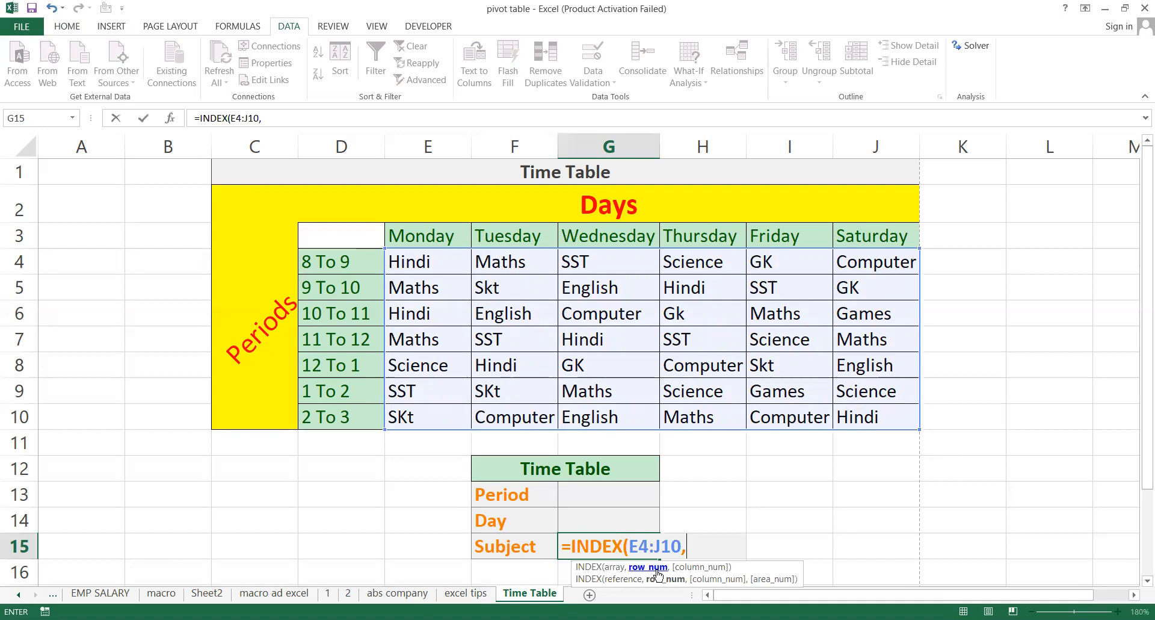
Step: Nest a MATCH function as the INDEX row number, using the Period cell G13 as its lookup value
type("mat")
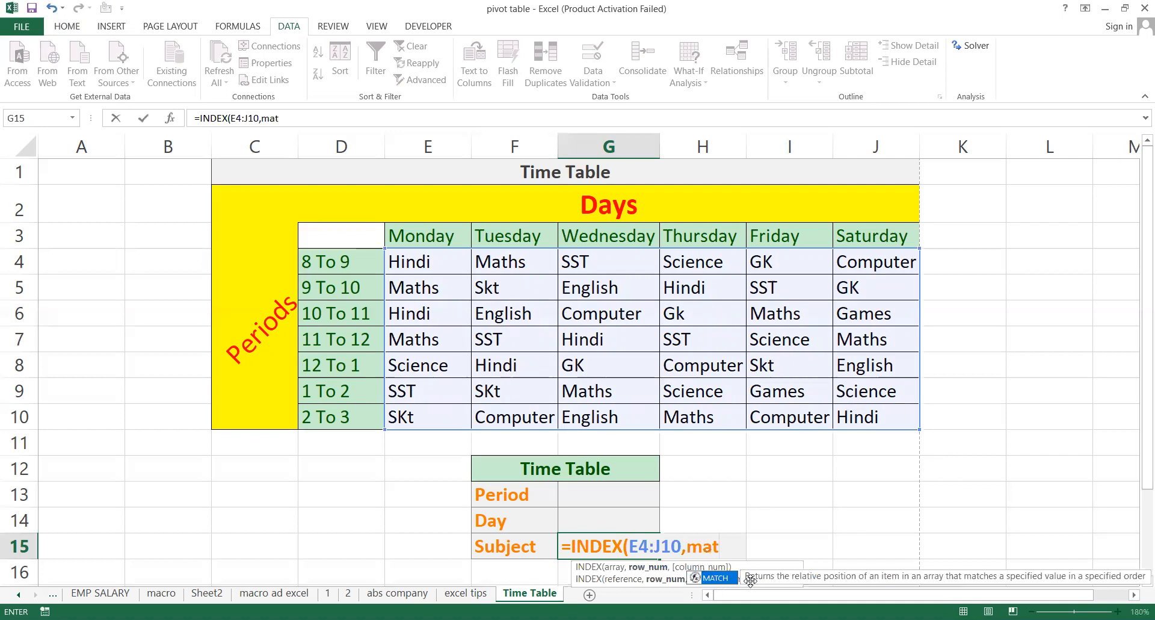
key("Tab")
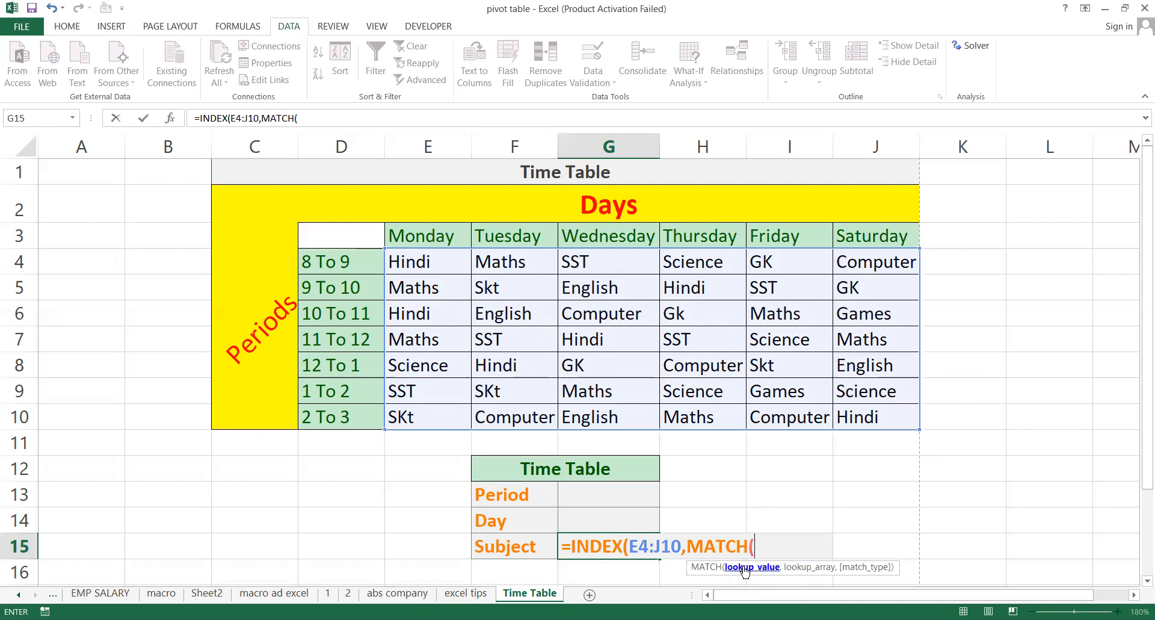
left_click(657, 543)
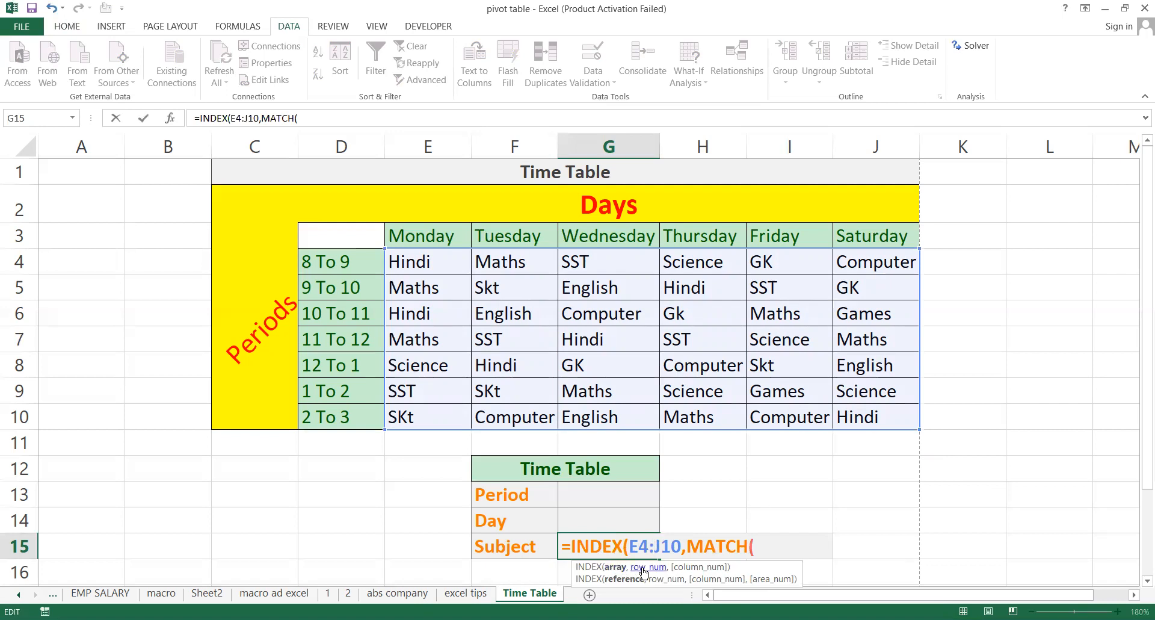
left_click(643, 567)
left_click(769, 542)
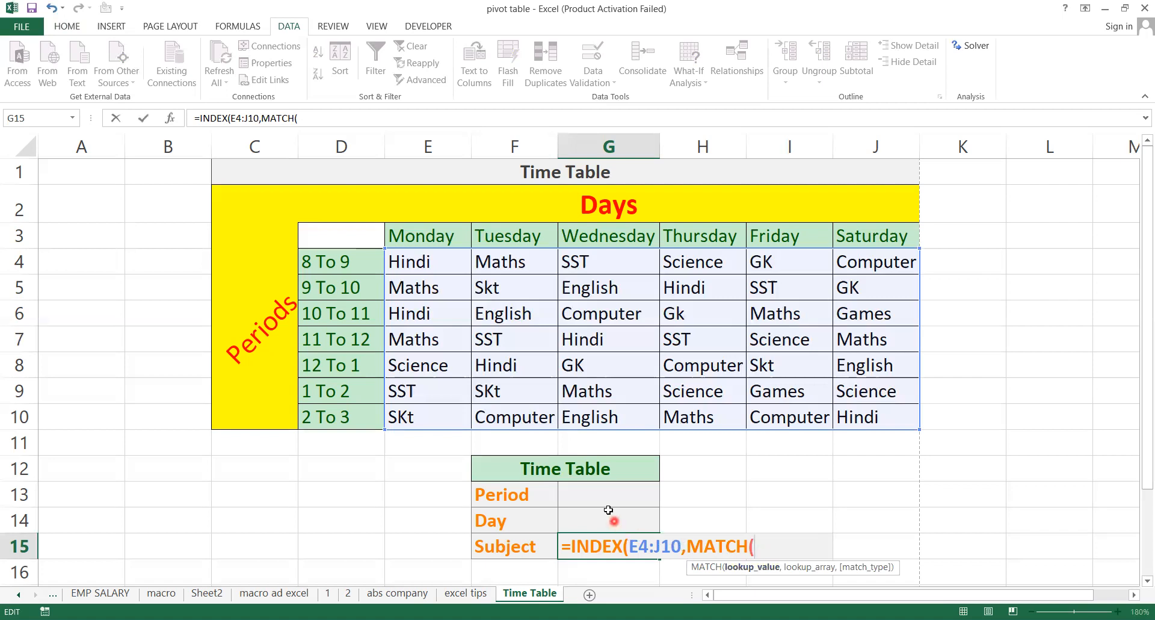
left_click(612, 491)
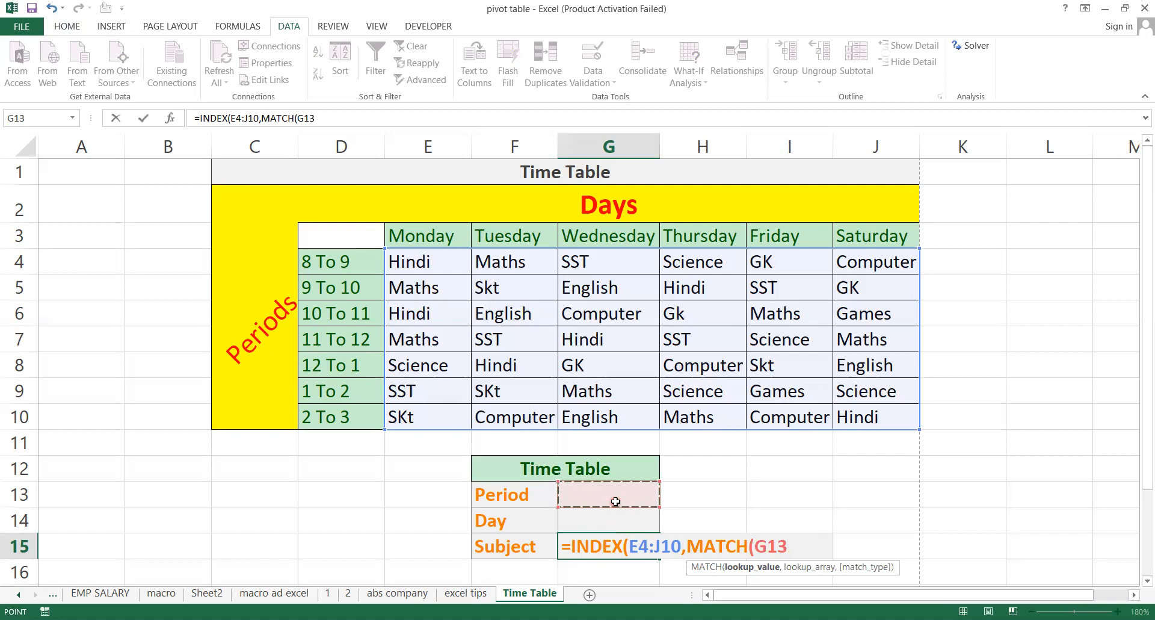
type(",")
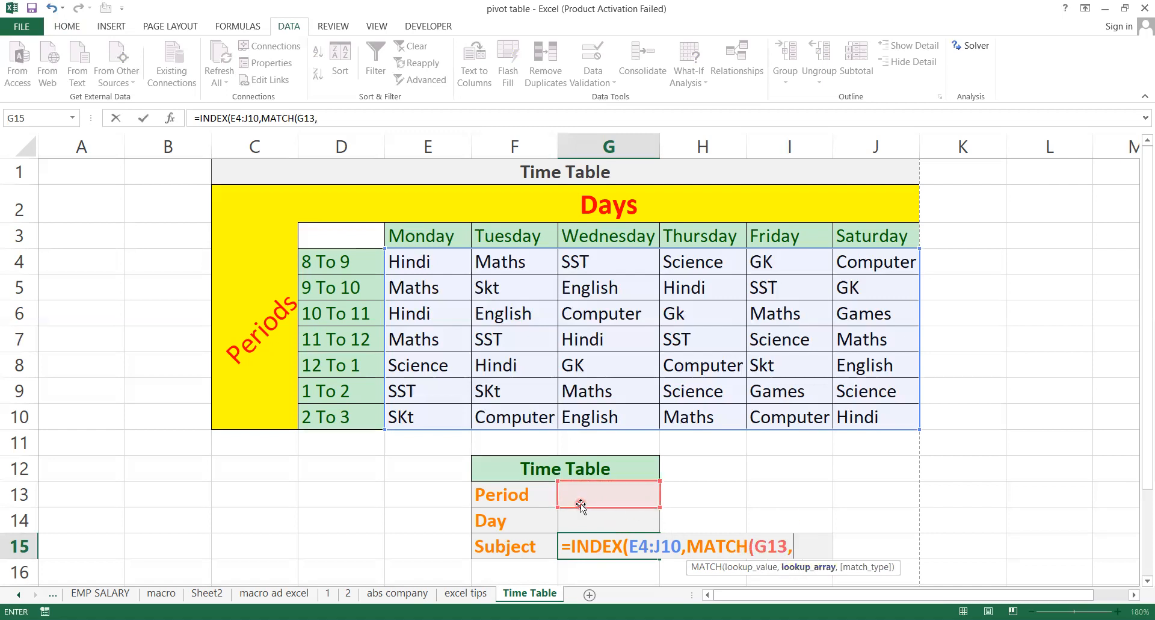
Step: Set the period MATCH's lookup array to D4:D10 and review its lookup value and array arguments
left_click(354, 258)
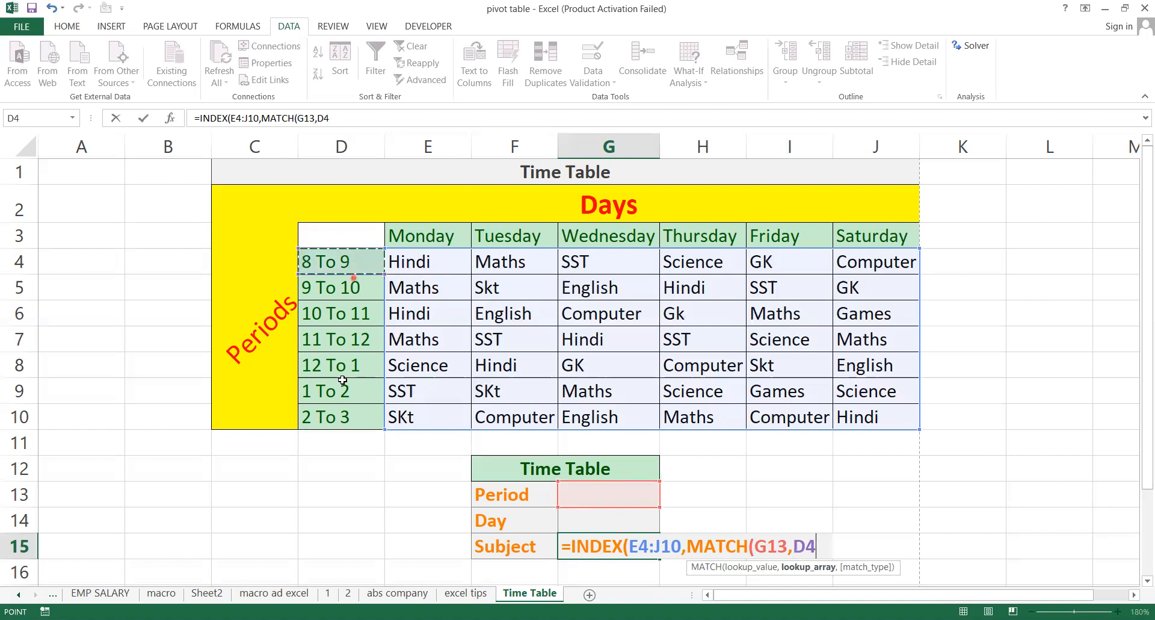
left_click(347, 424, "shift")
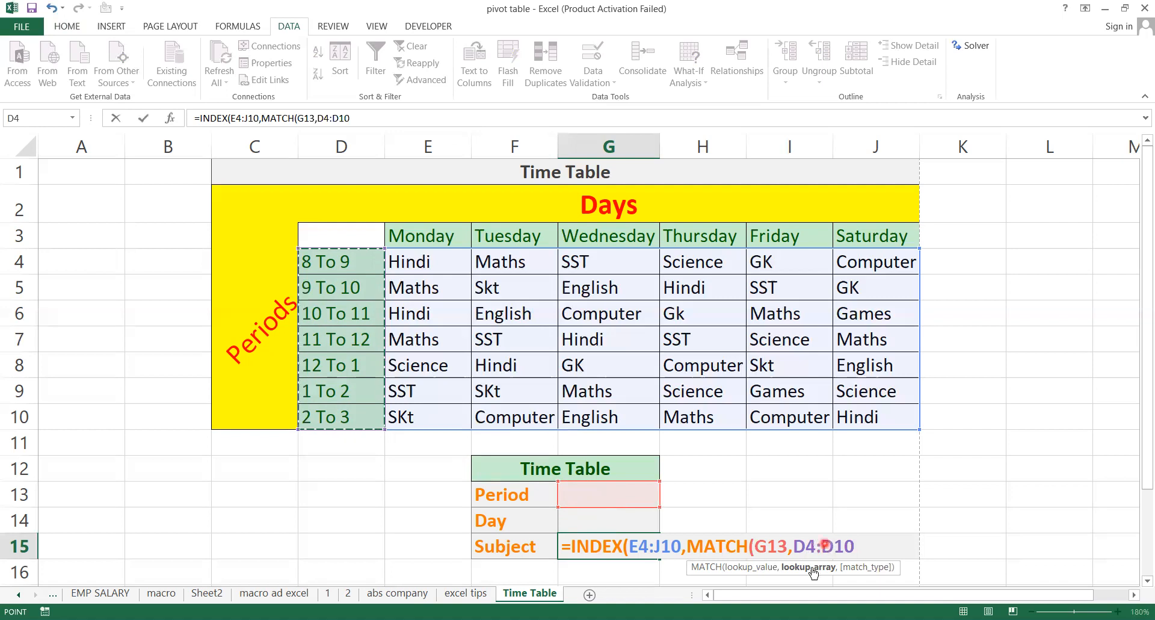
left_click(779, 568)
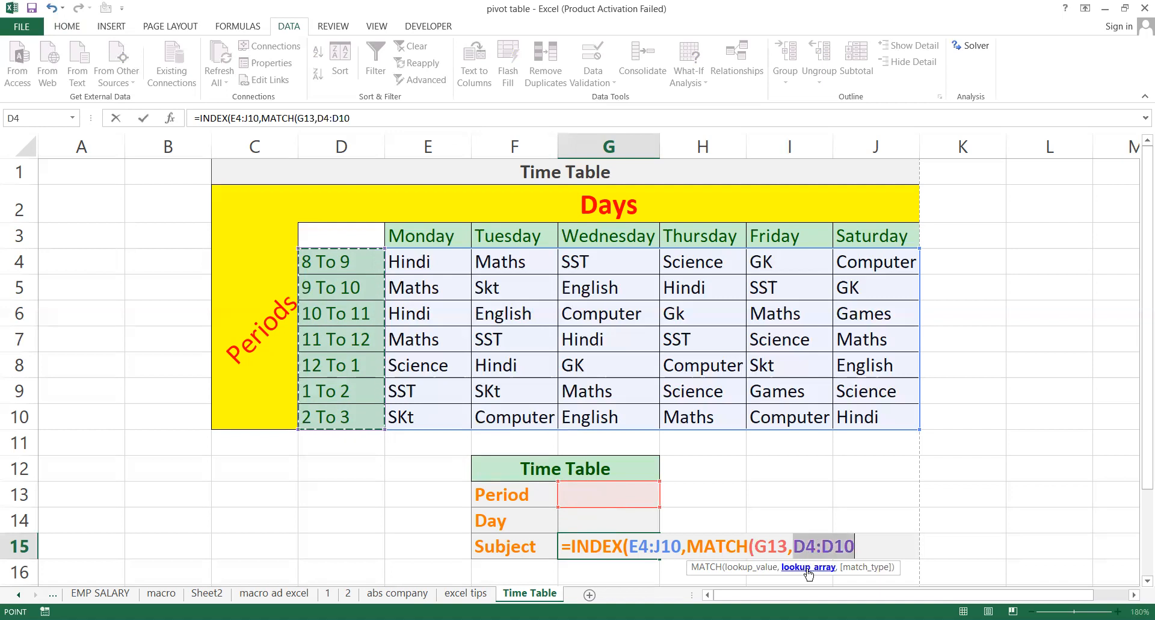
left_click(767, 568)
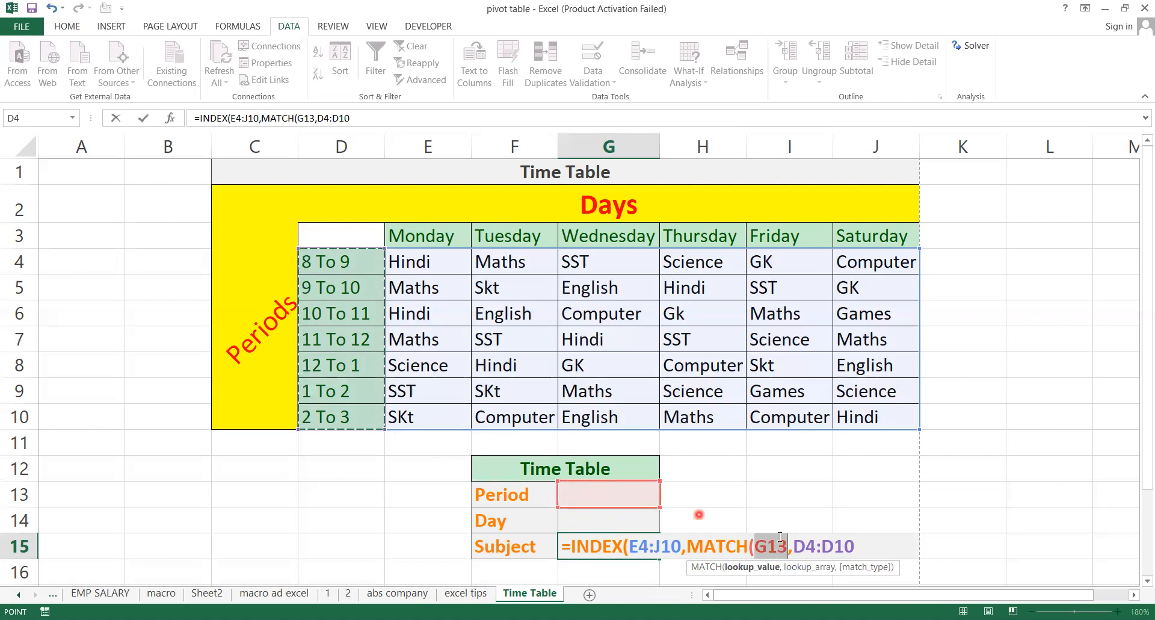
left_click(811, 550)
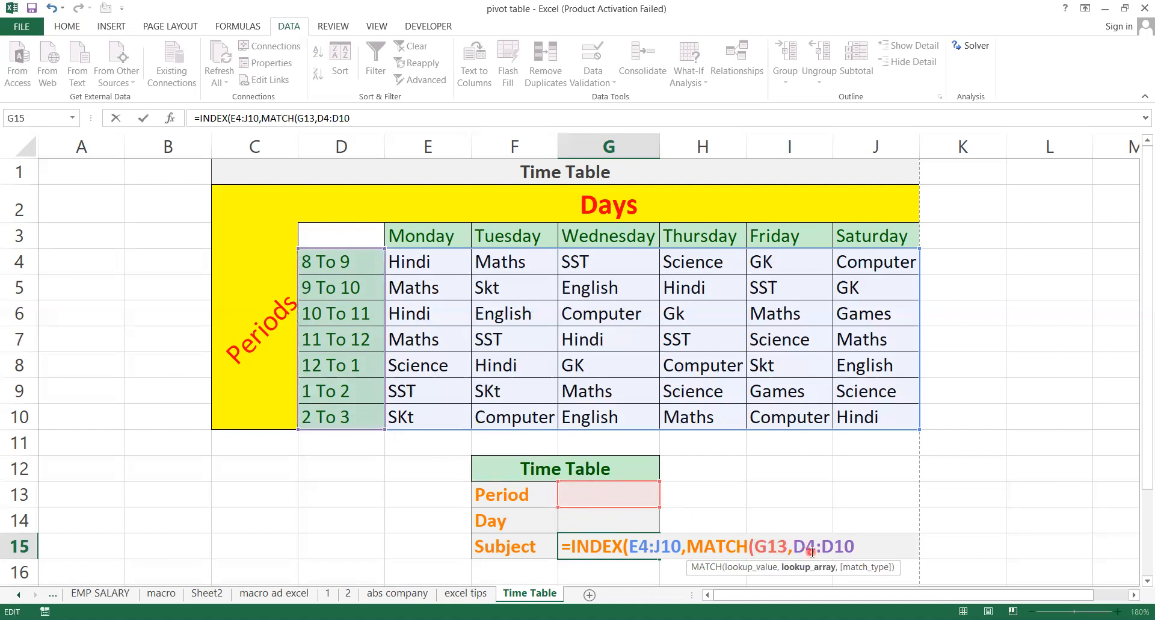
left_click(814, 568)
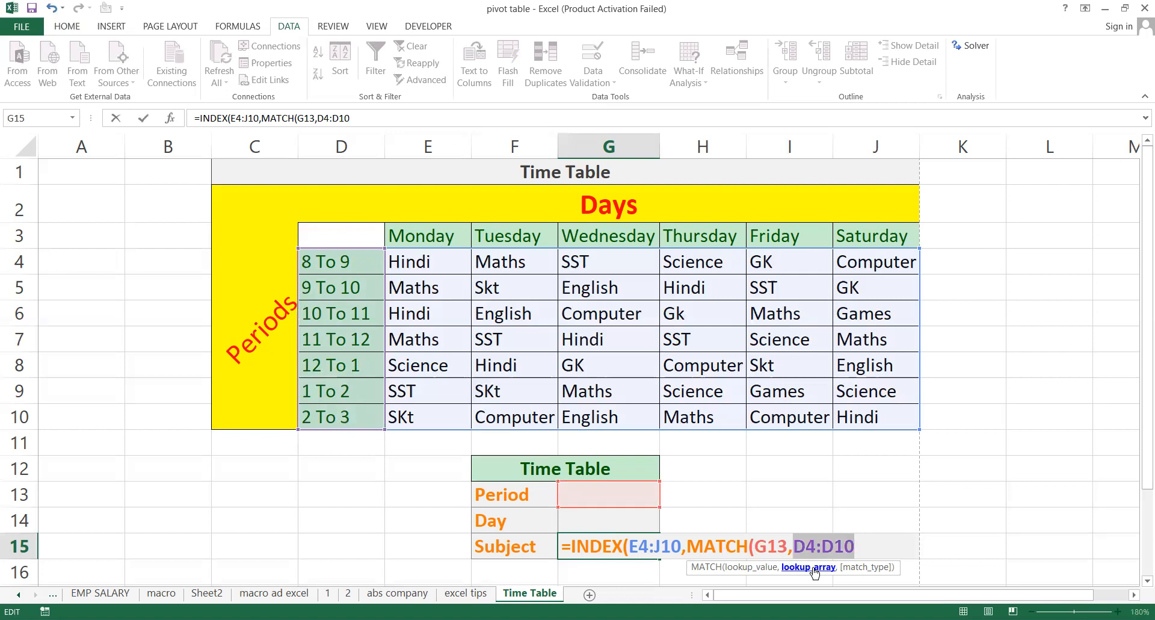
left_click(864, 544)
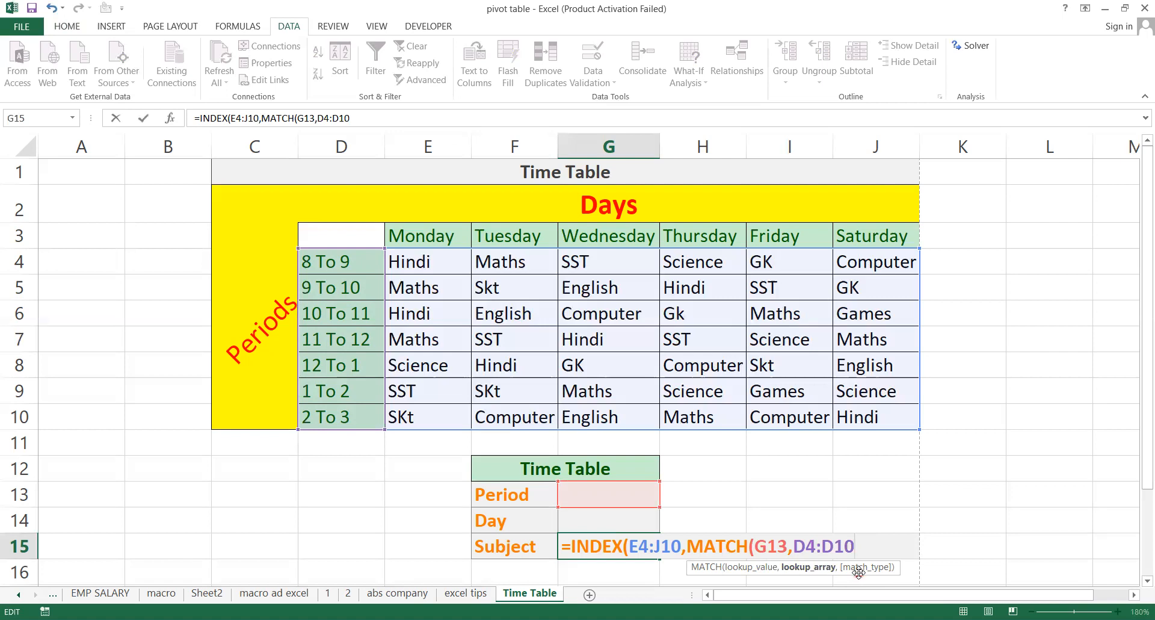
Step: Set the period MATCH to exact match (0), close its parenthesis, and review the row number argument
type(",")
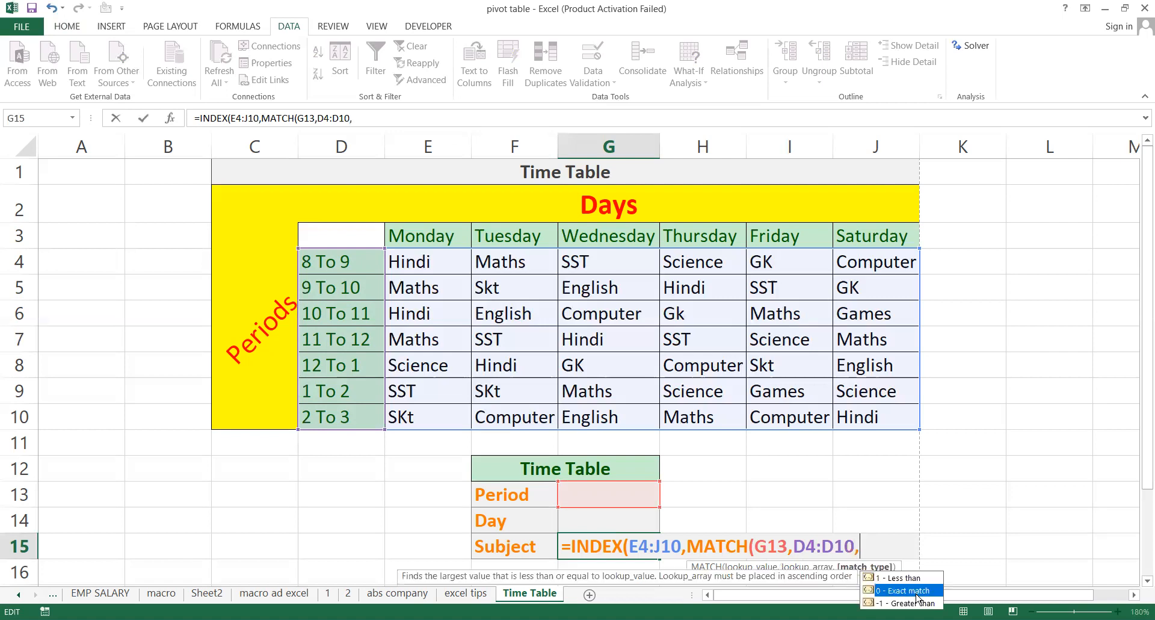
left_click(917, 597)
double_click(917, 593)
type(")")
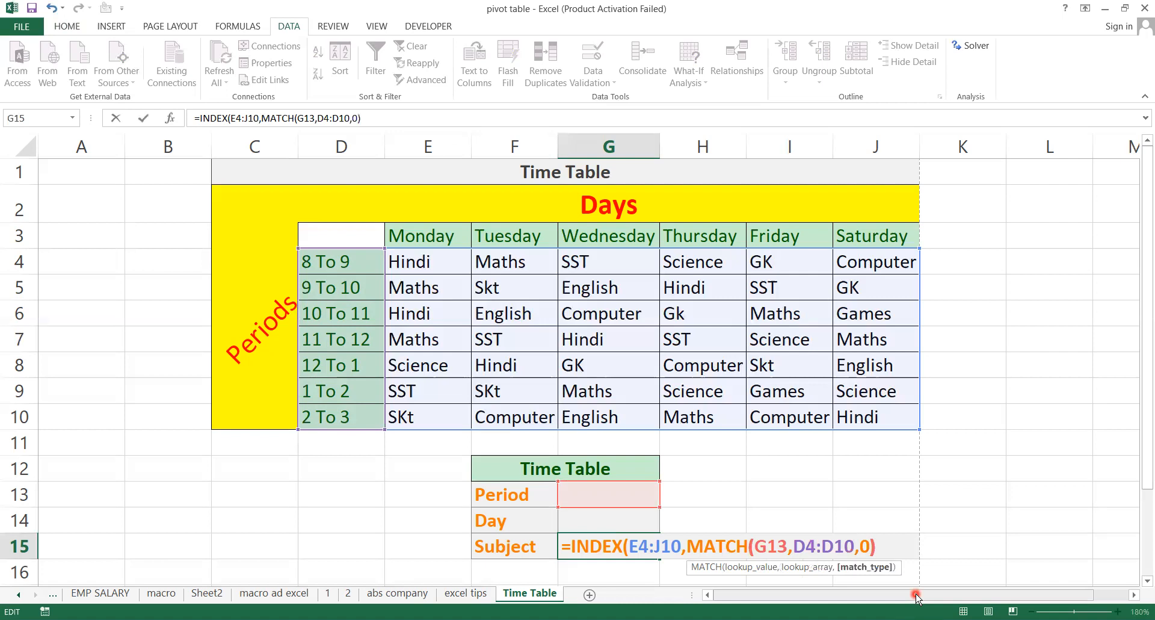
left_click(768, 549)
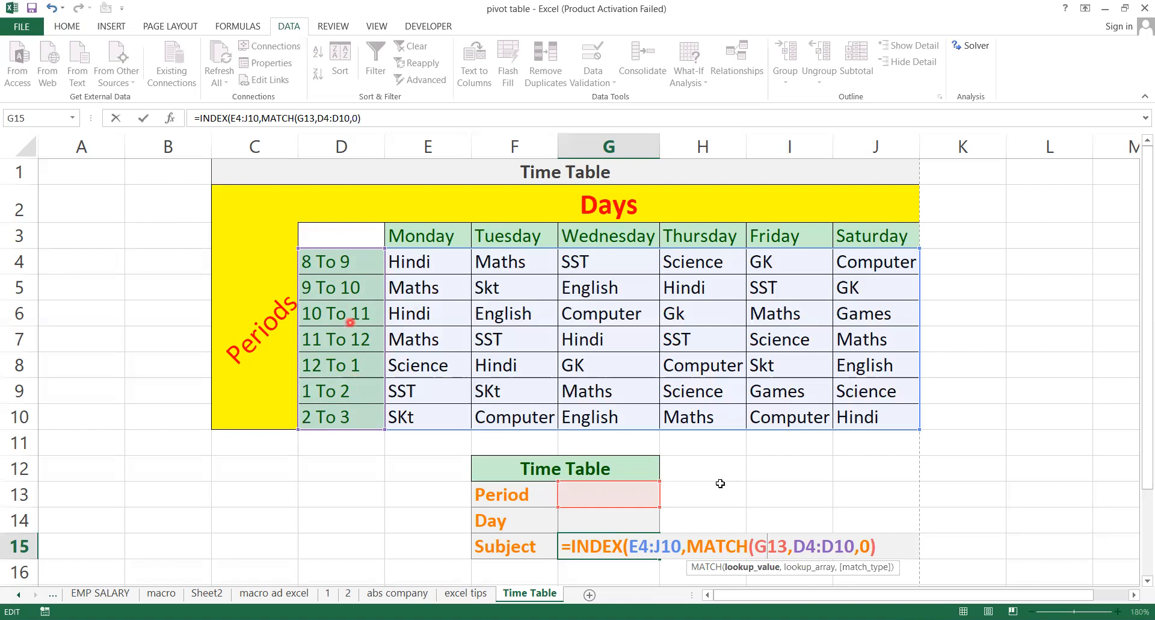
left_click(874, 547)
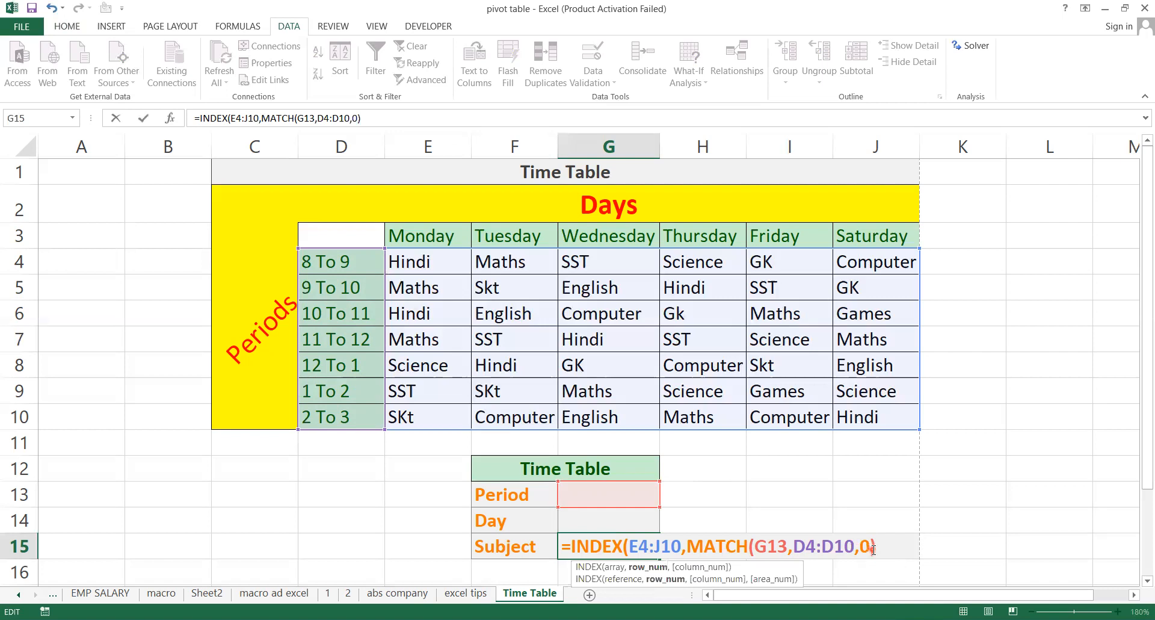
left_click(885, 550)
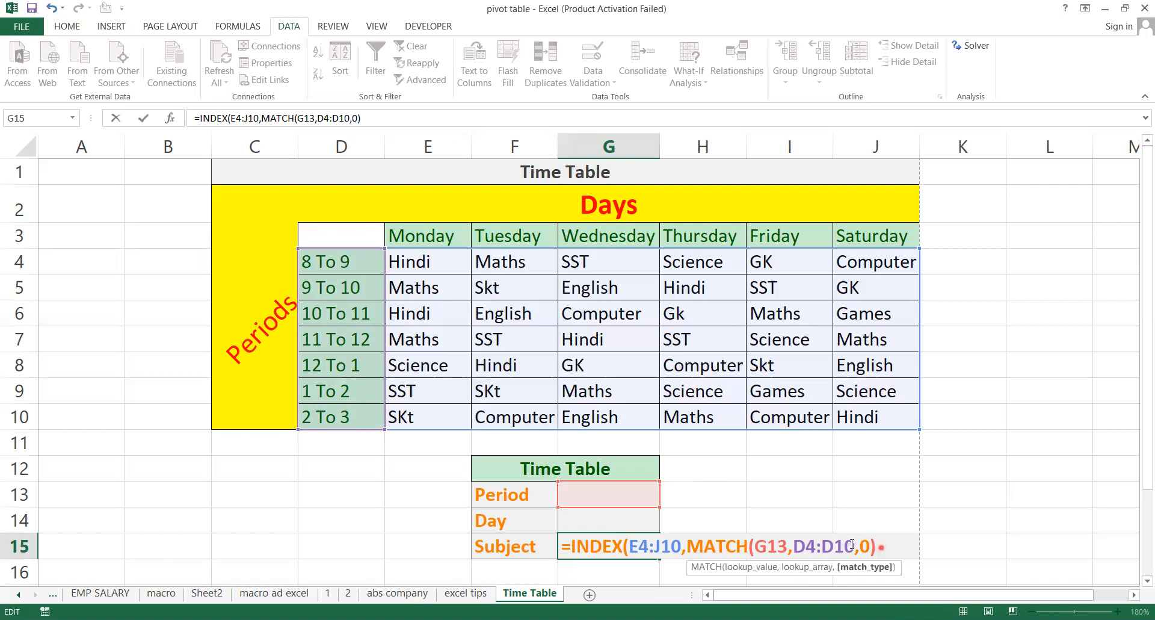
left_click(881, 547)
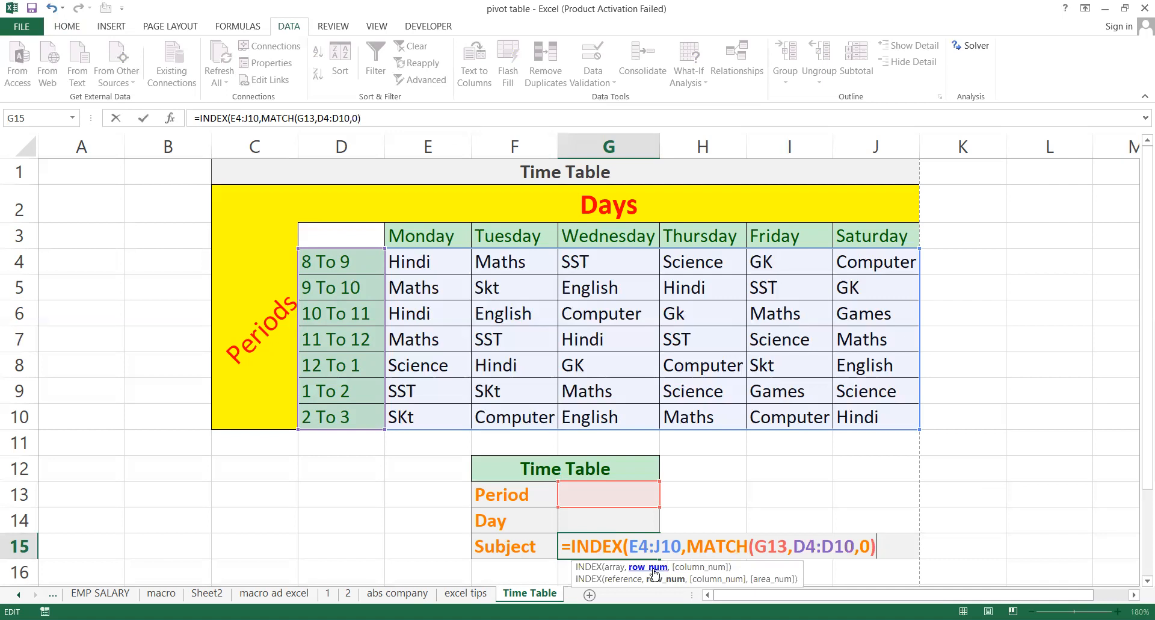
Step: Add a second MATCH as the INDEX column number, looking up the Day cell G14 in the weekday headers E3:J3
type(",")
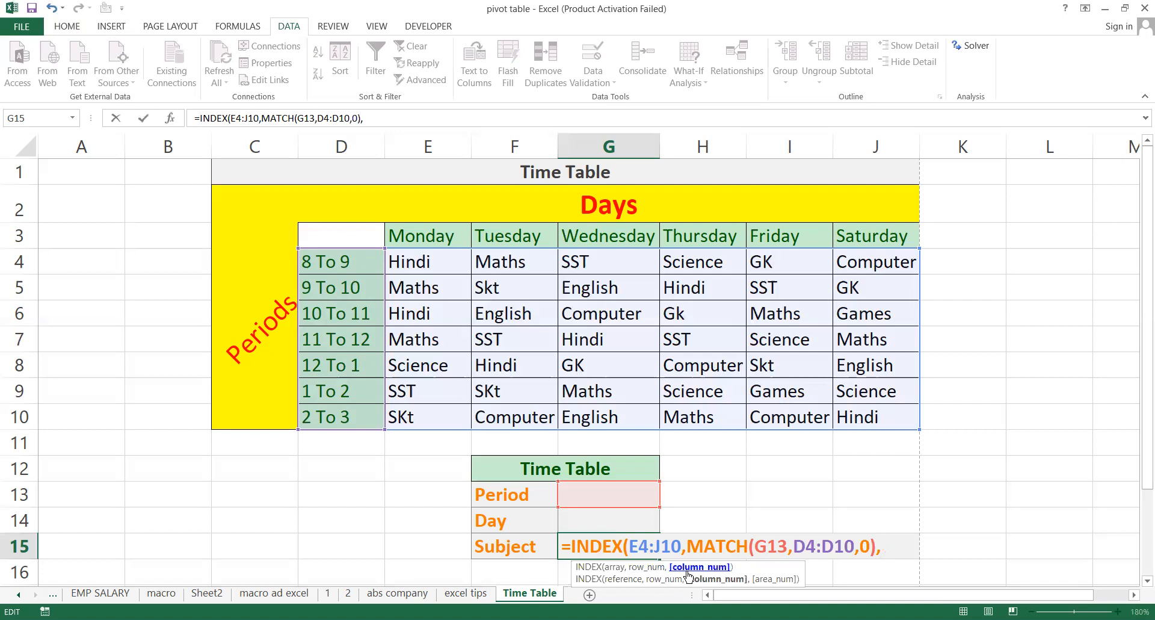
type("MATCH(")
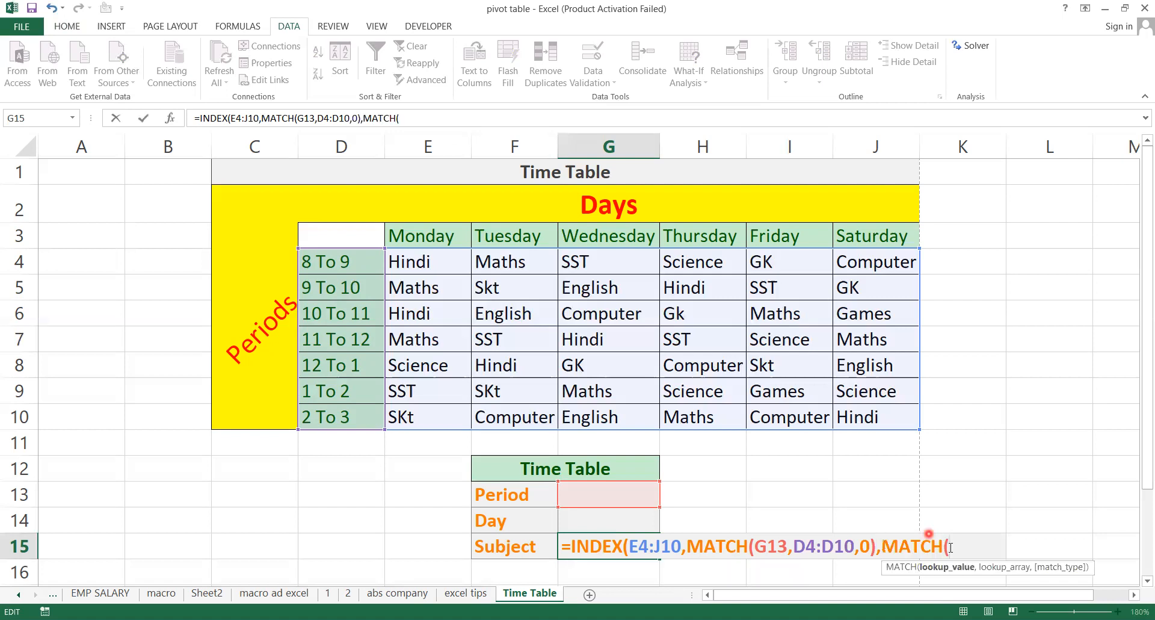
left_click(588, 521)
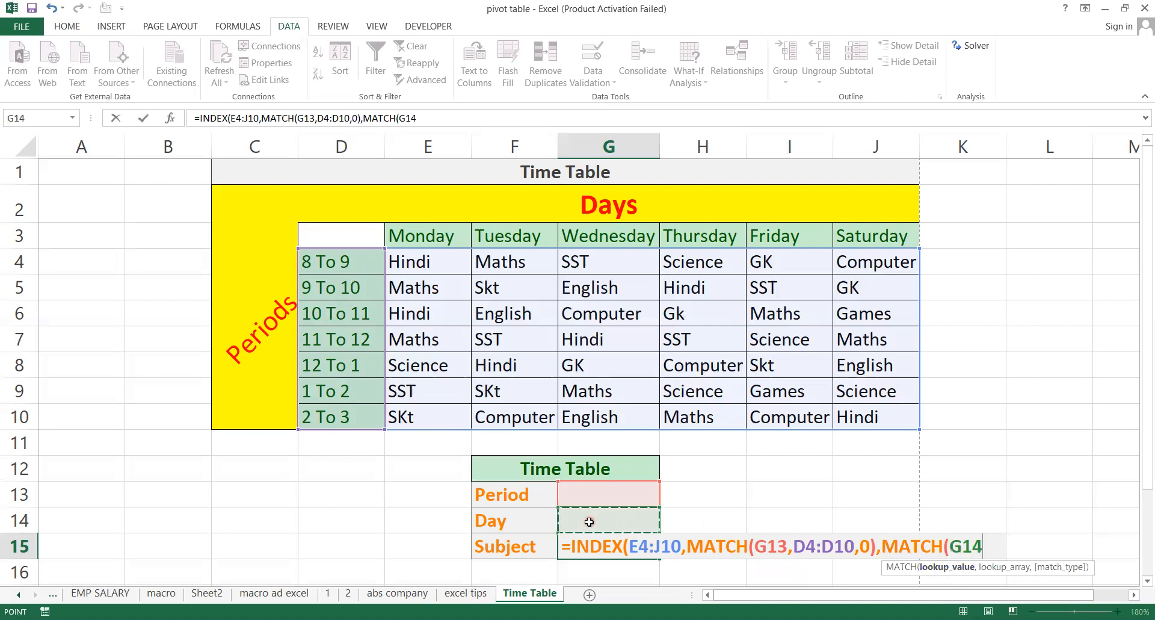
type(",")
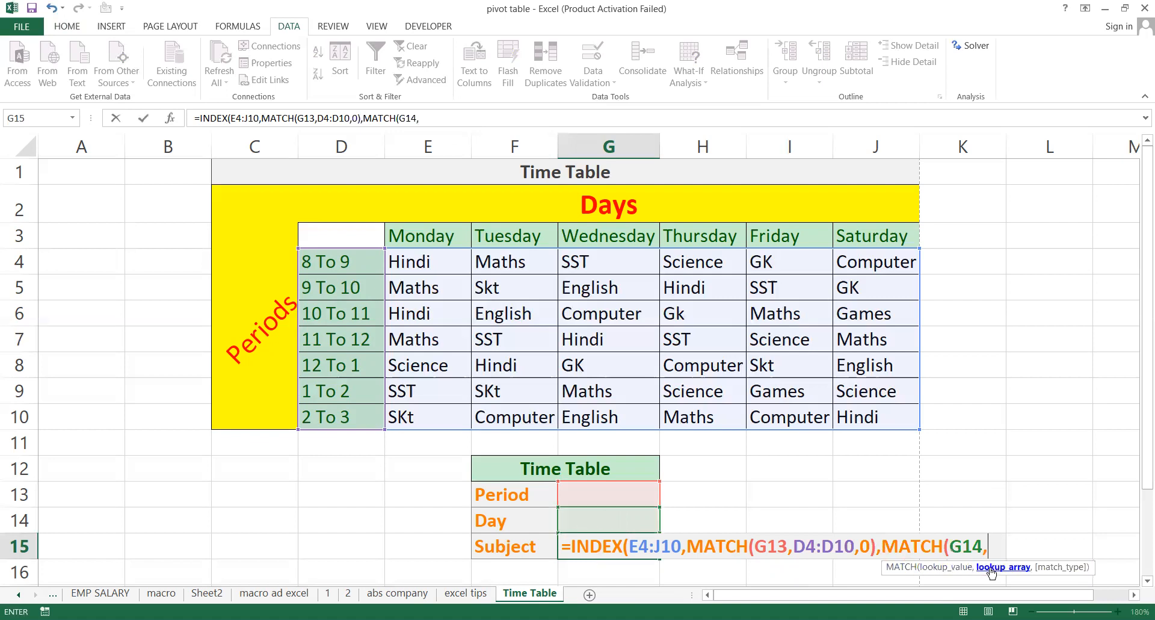
left_click(420, 239)
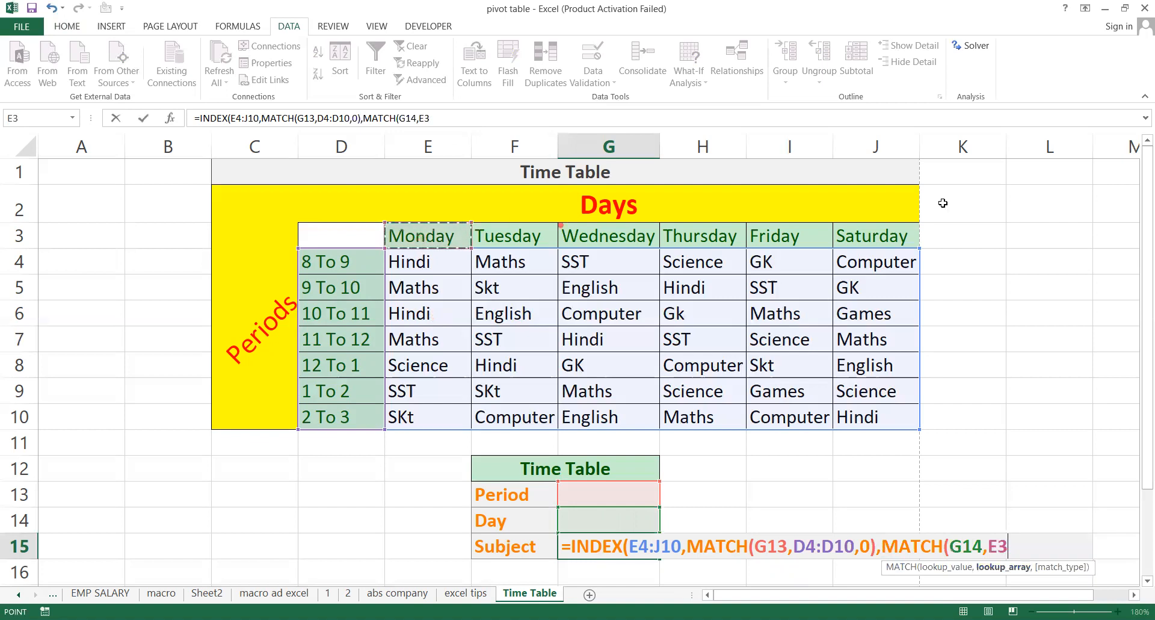
left_click(889, 231, "shift")
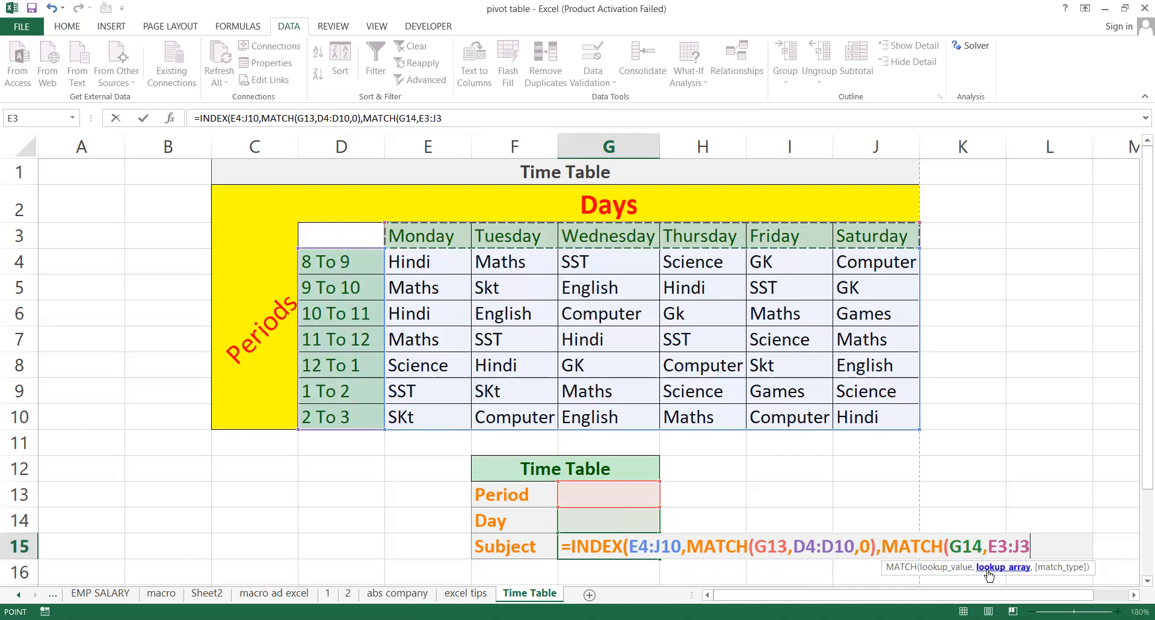
Step: Set the day MATCH to exact match (0) and close its parenthesis
type(",")
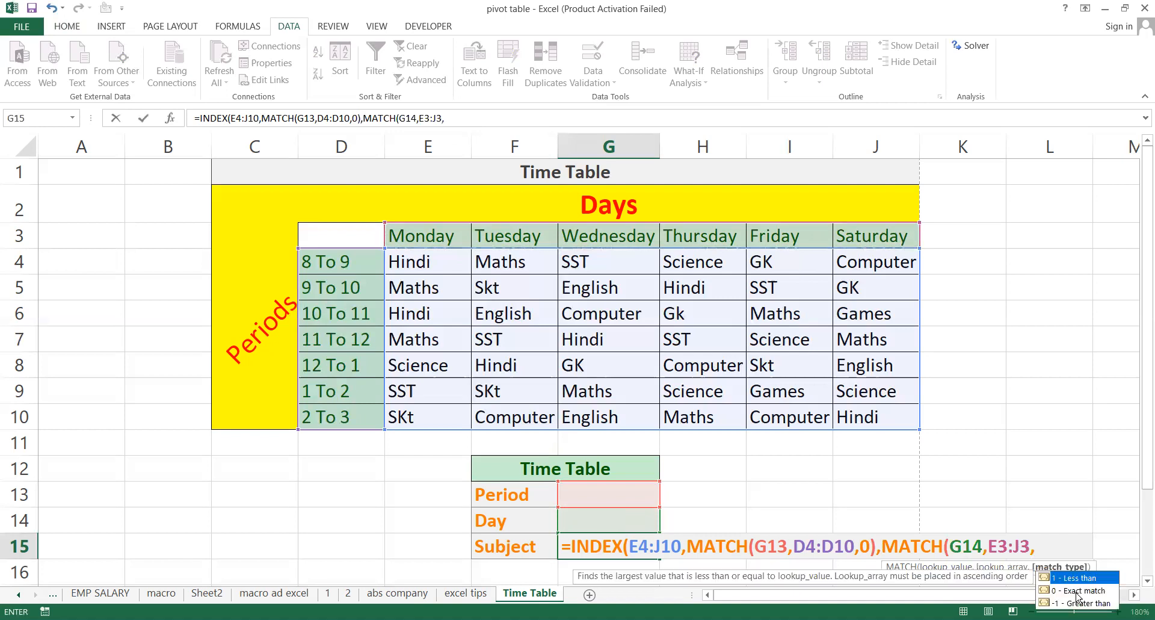
left_click(1077, 592)
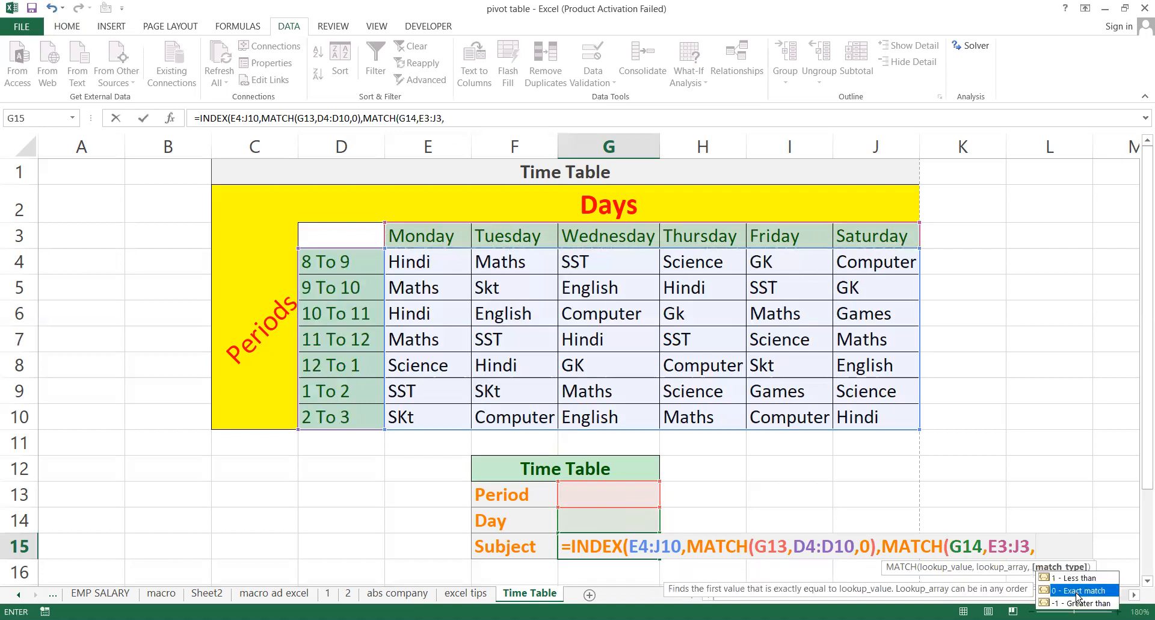
double_click(1076, 595)
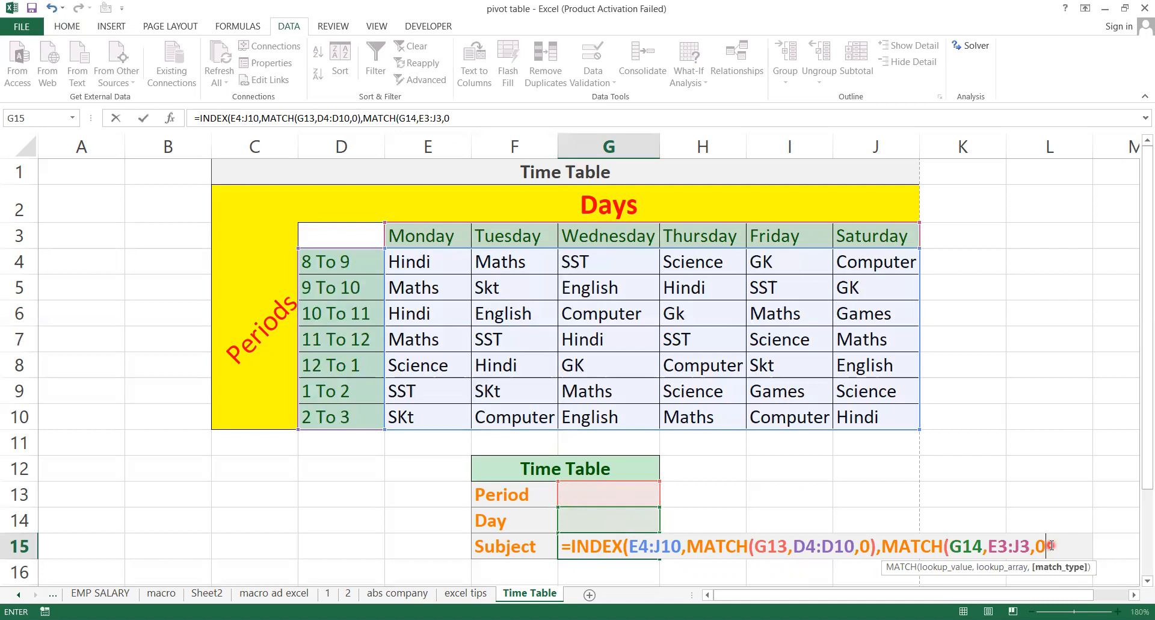
type(")")
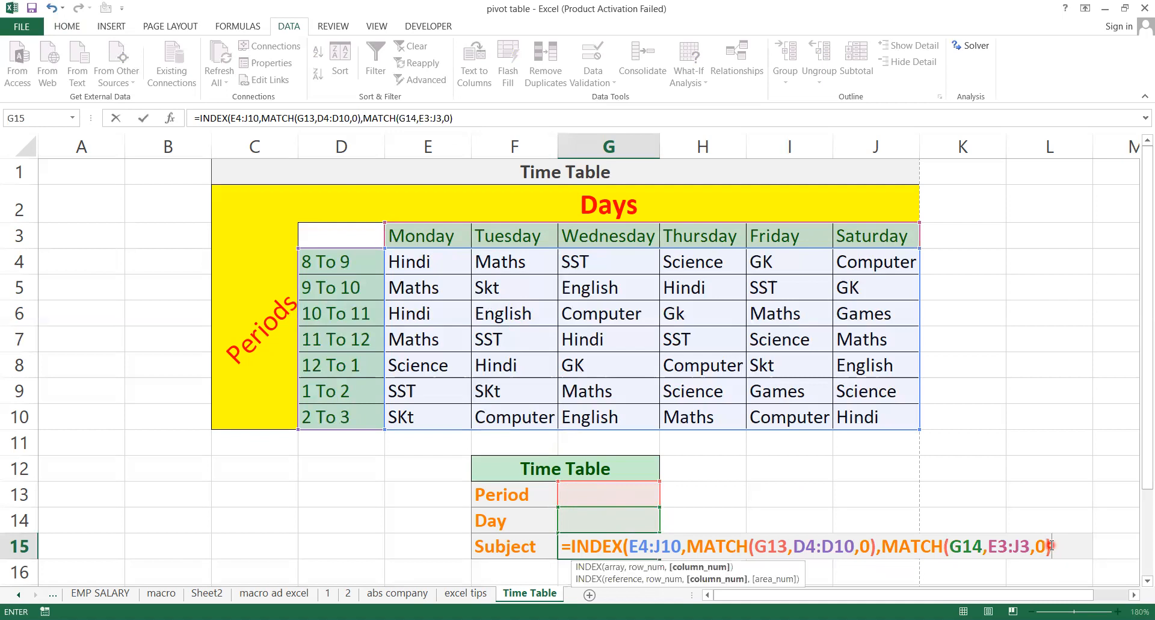
Step: Close the INDEX function's parenthesis and commit the lookup formula in the Subject cell G15
type(")")
key("Return")
left_click(650, 548)
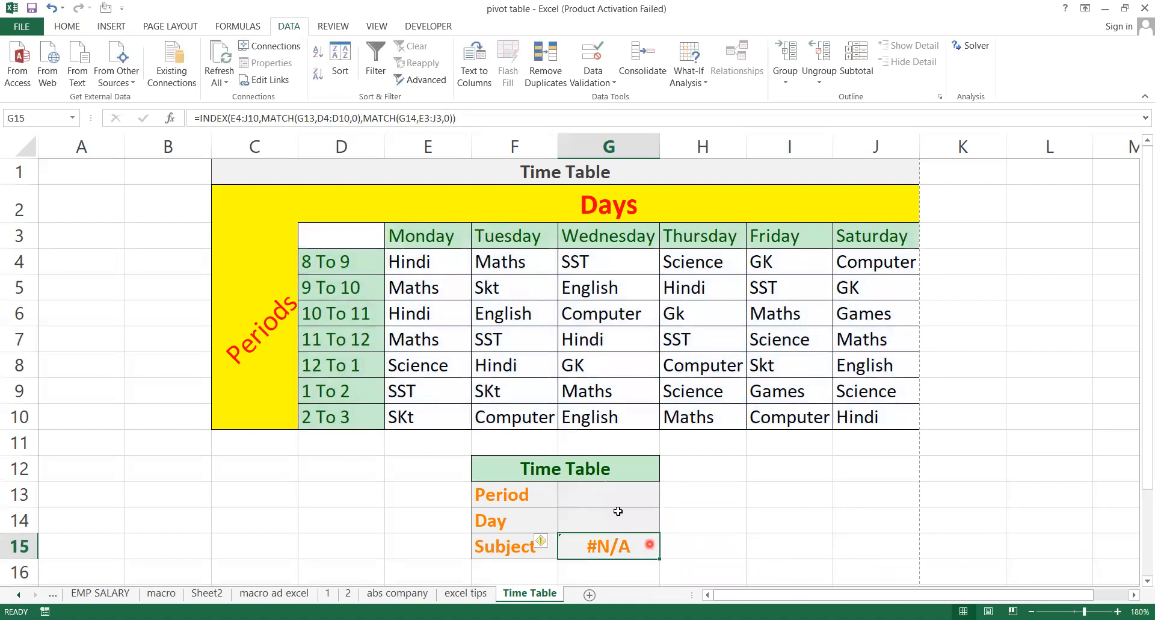
Step: Test the lookup with period 8 To 9 and day Monday, checking the subject against the matching timetable cell
left_click(601, 495)
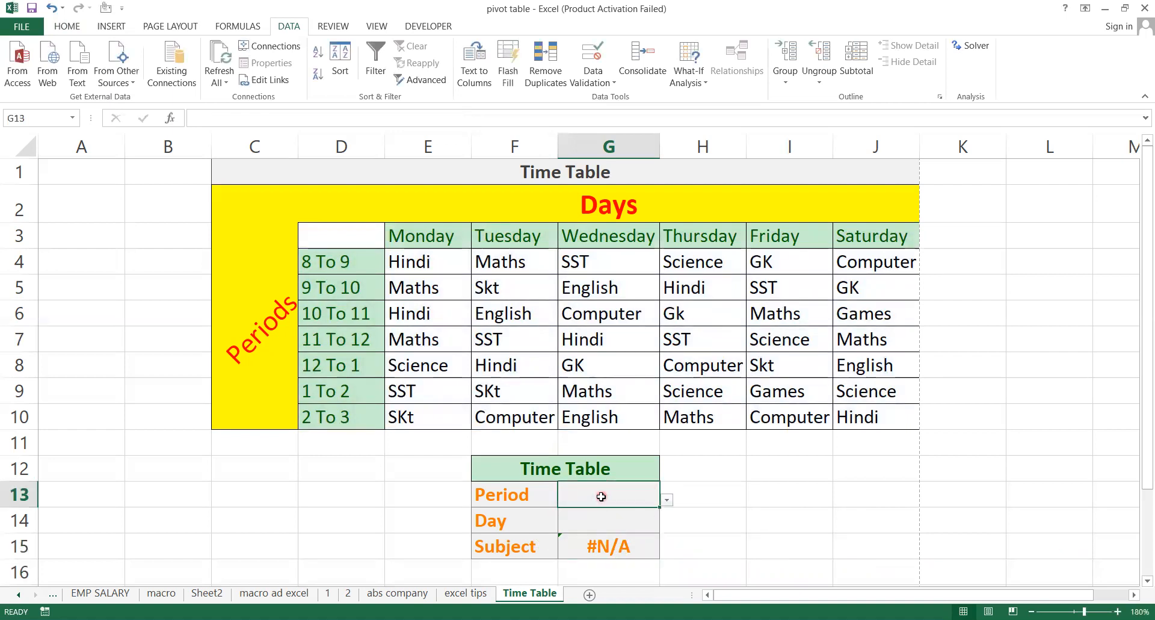
left_click(601, 495)
left_click(667, 501)
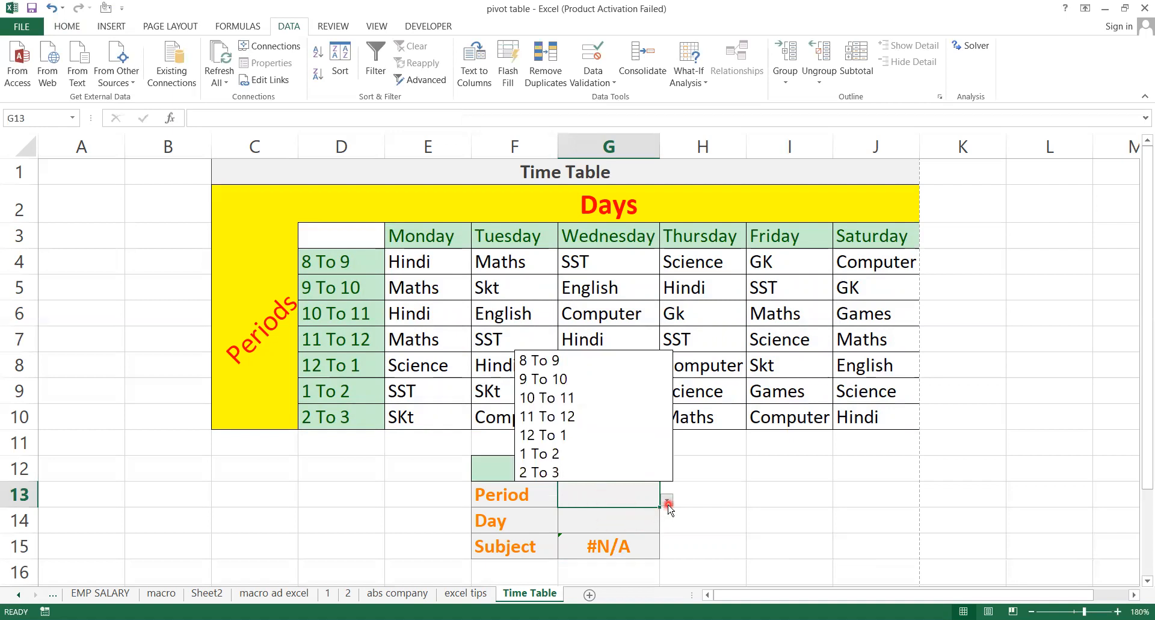
left_click(550, 361)
left_click(594, 521)
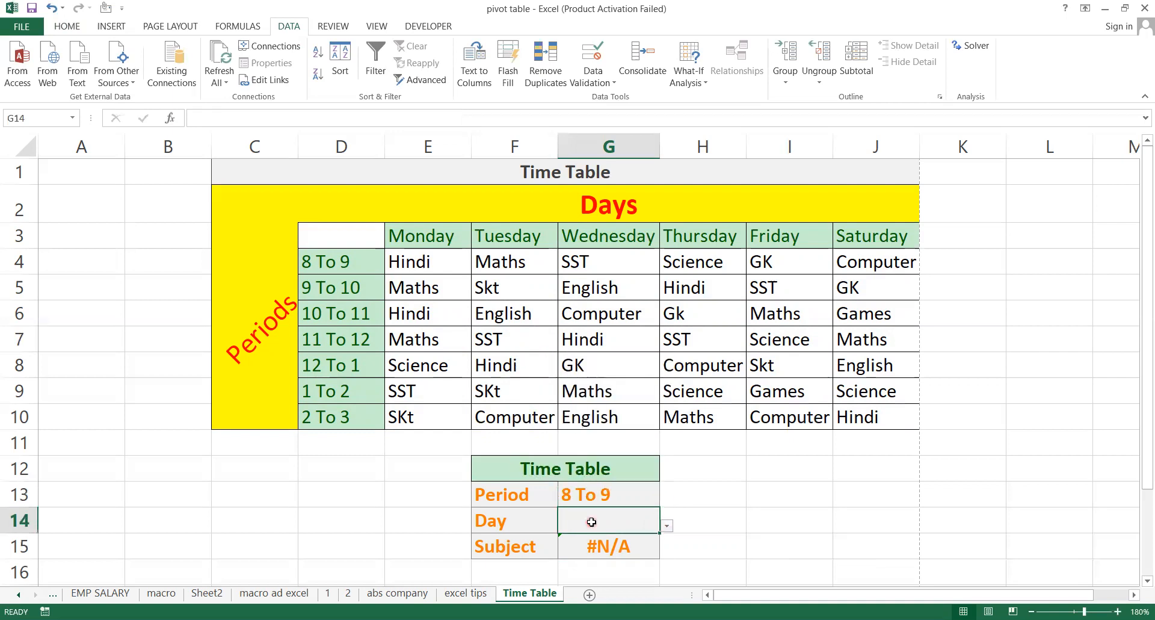
left_click(665, 525)
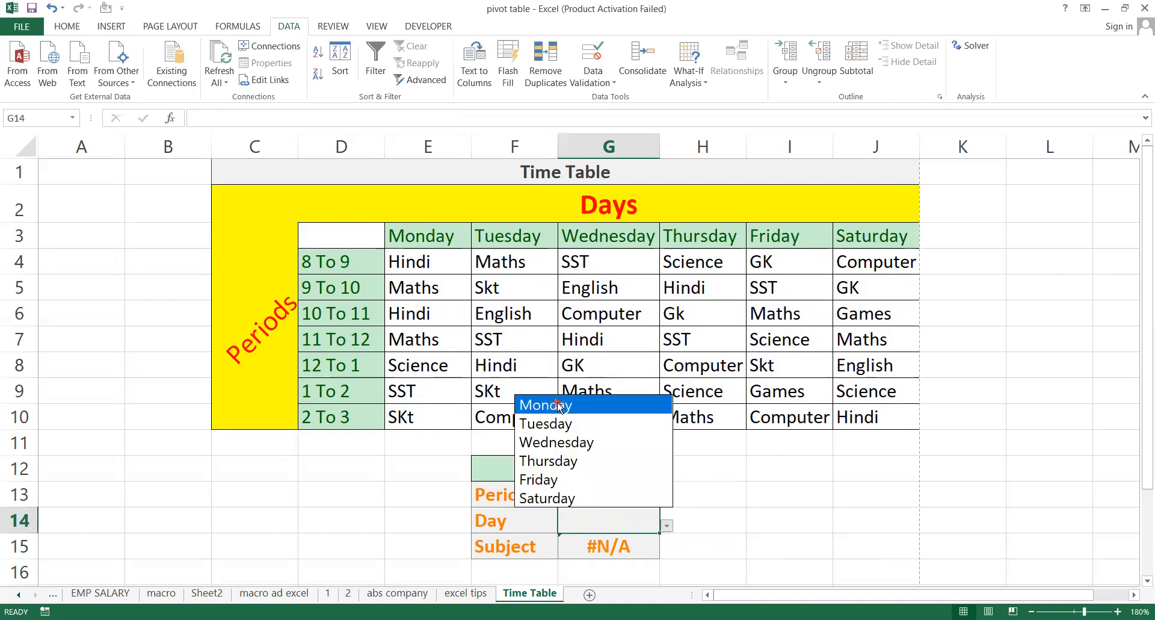
left_click(557, 403)
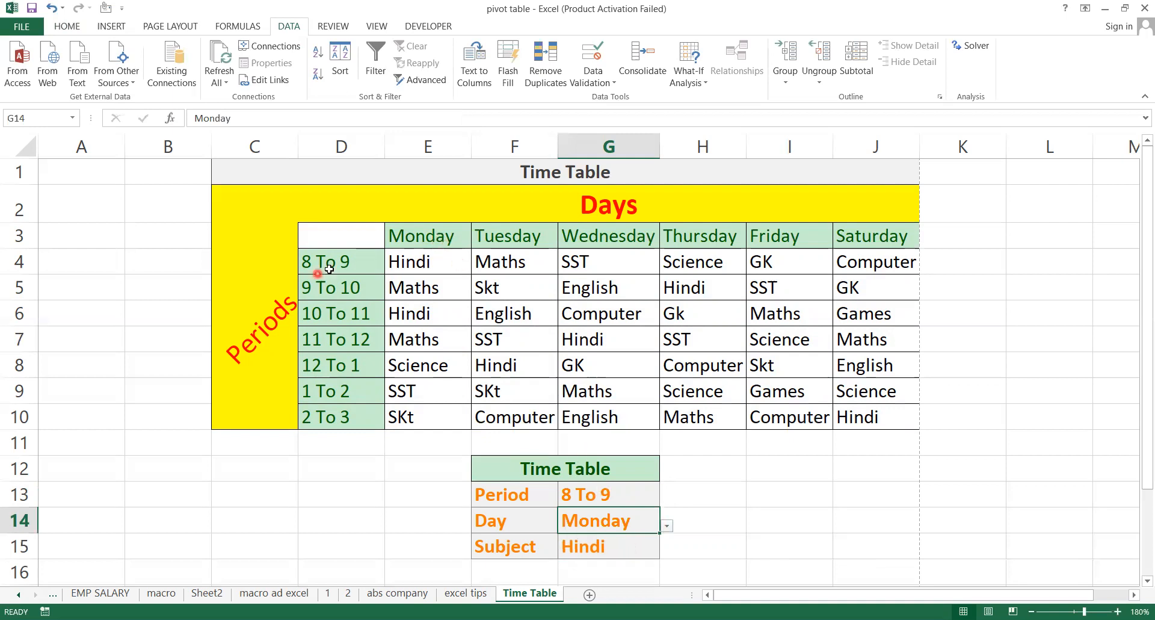
left_click(429, 260)
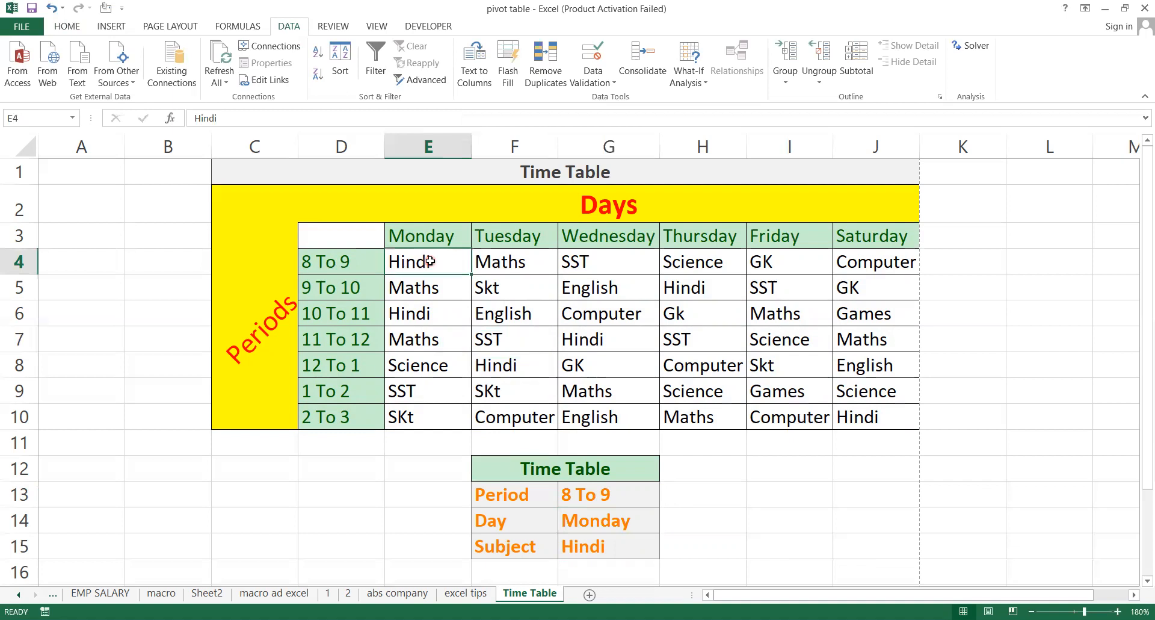
Step: Set the lookup's Period to 11 To 12 and compare the subject with Monday's timetable entry for that period
left_click(606, 495)
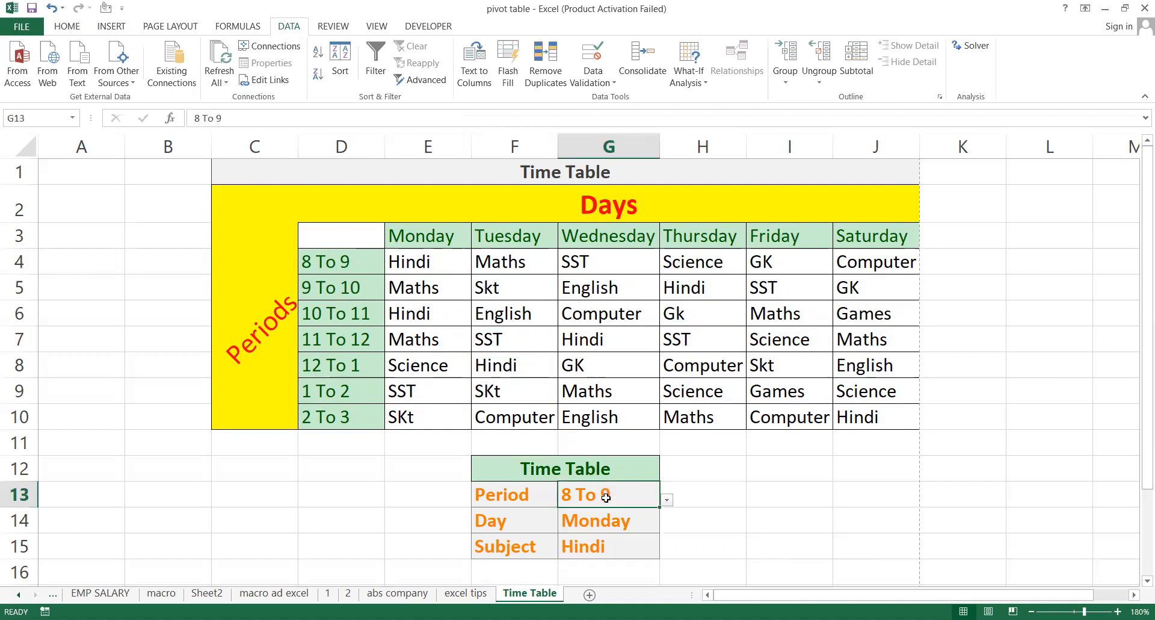
left_click(667, 500)
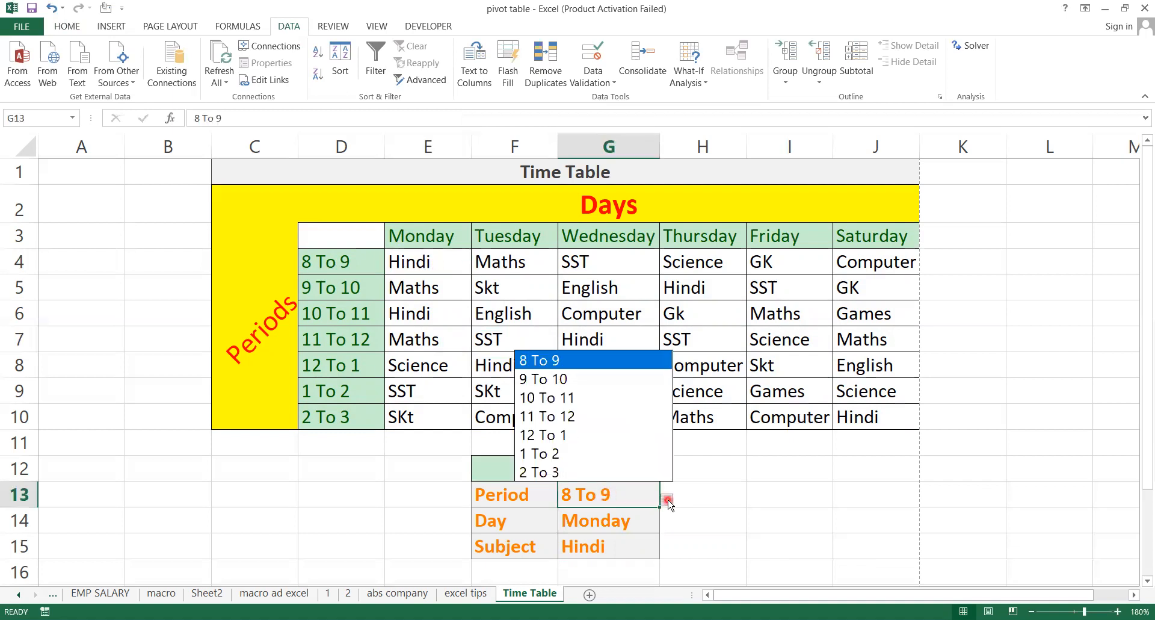
left_click(567, 422)
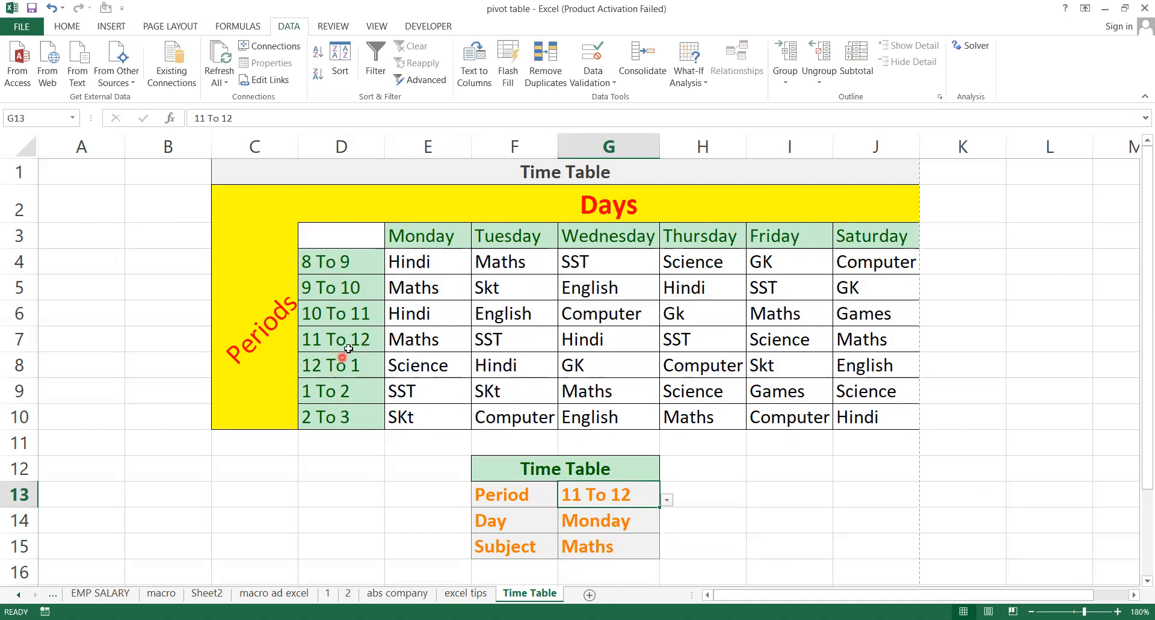
left_click(437, 338)
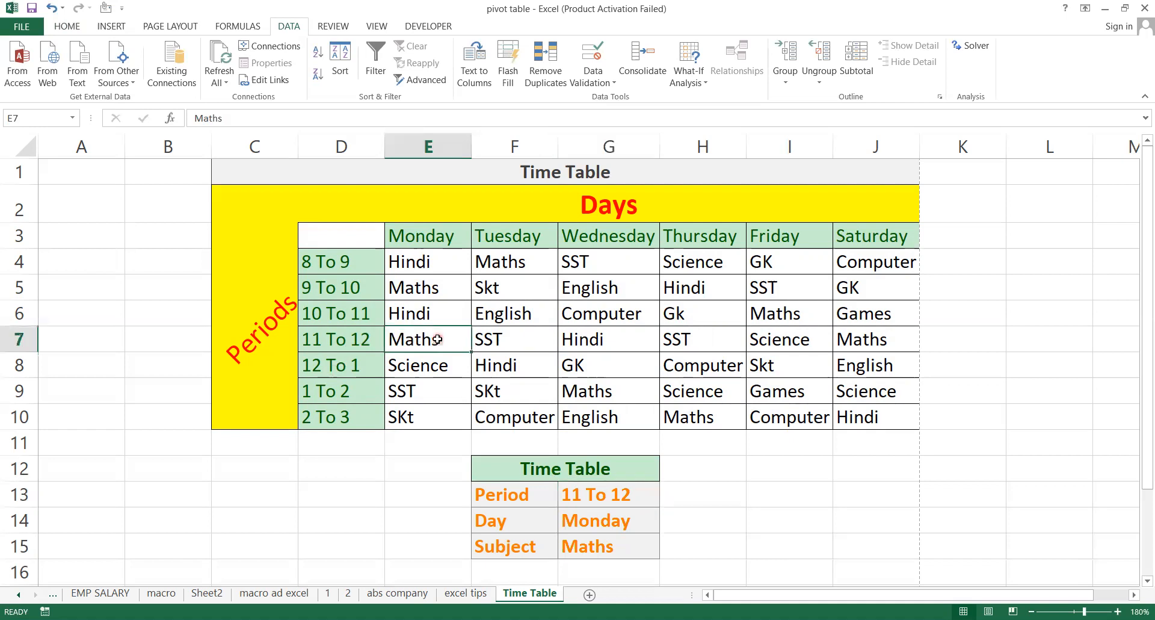
Step: Set the lookup's Day to Thursday and check the subject against Thursday's 11 To 12 entry in the timetable
left_click(619, 527)
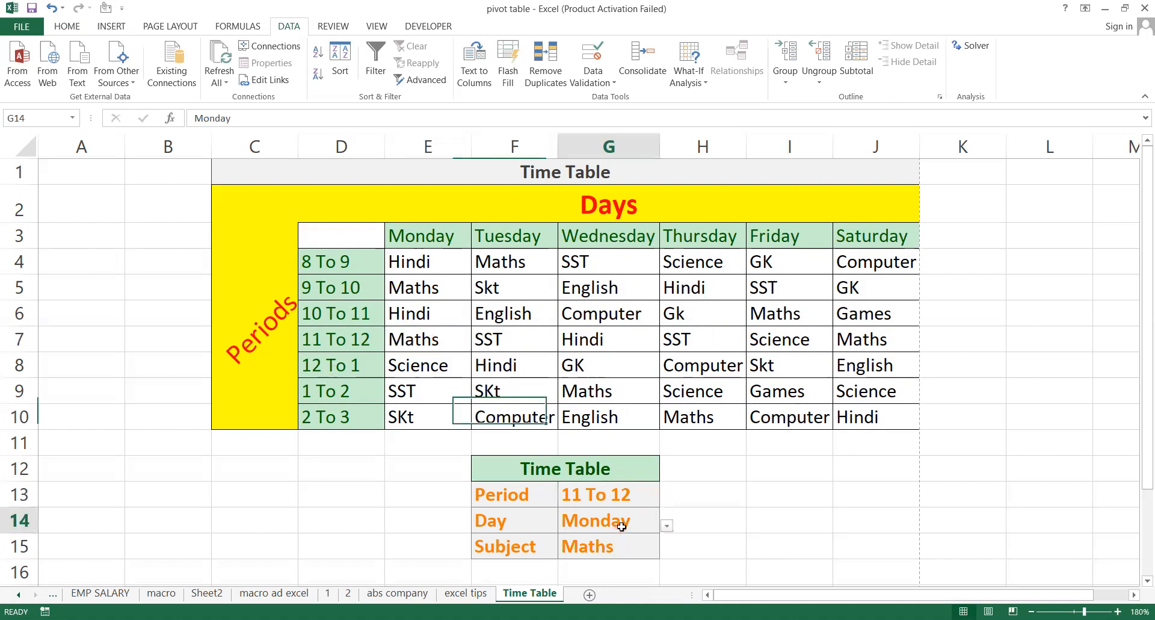
left_click(666, 527)
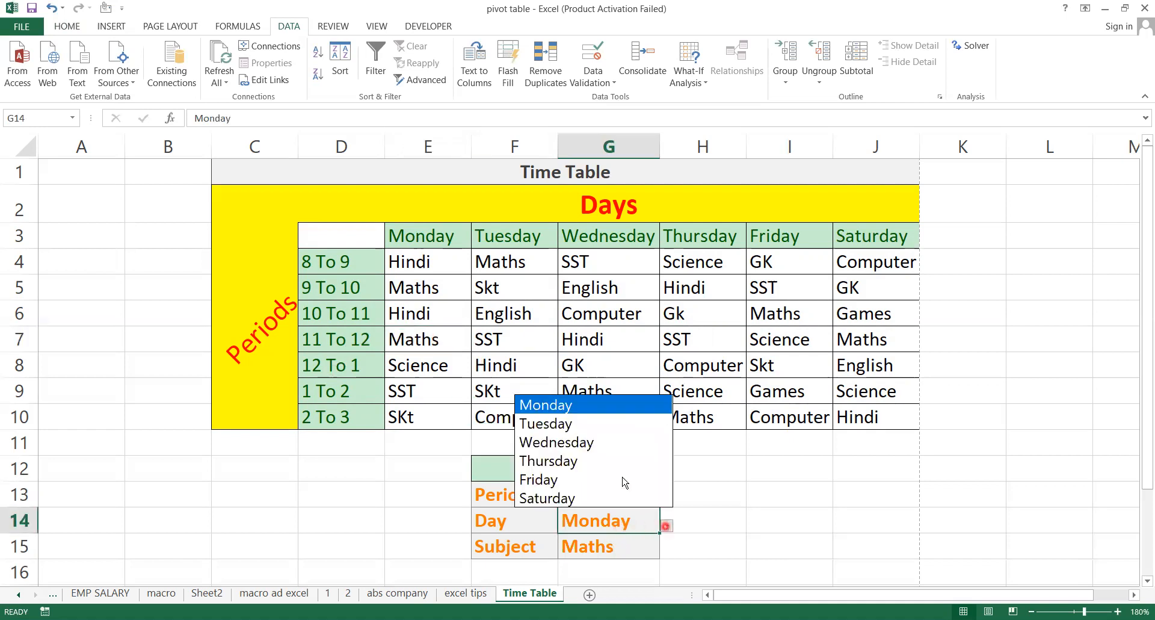
left_click(579, 464)
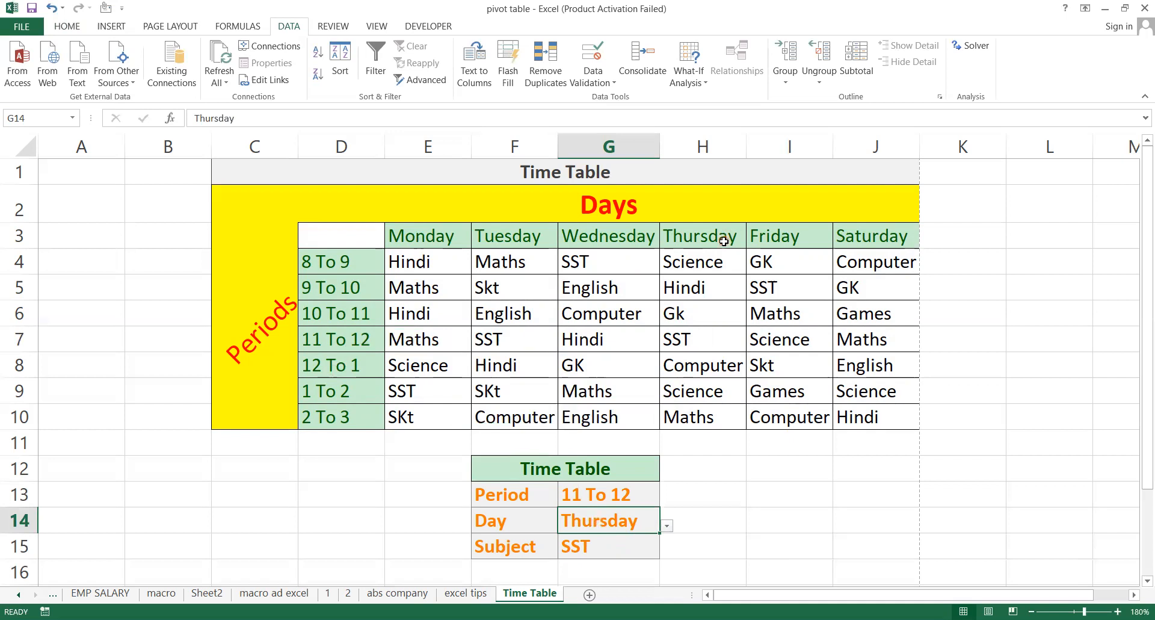
left_click(690, 339)
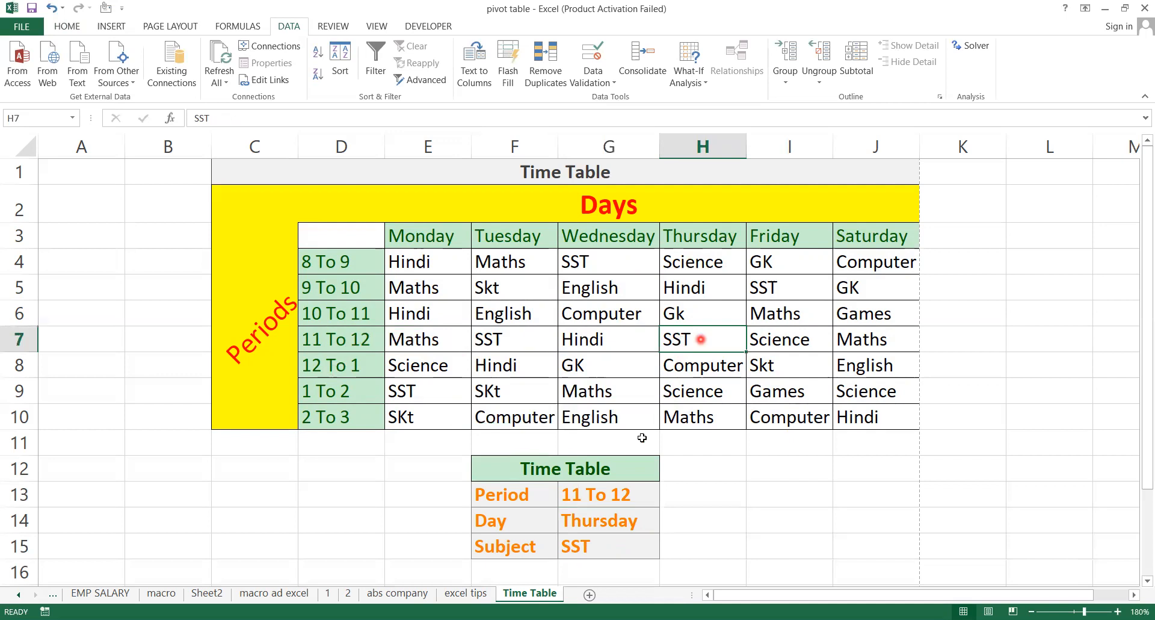
left_click(581, 548)
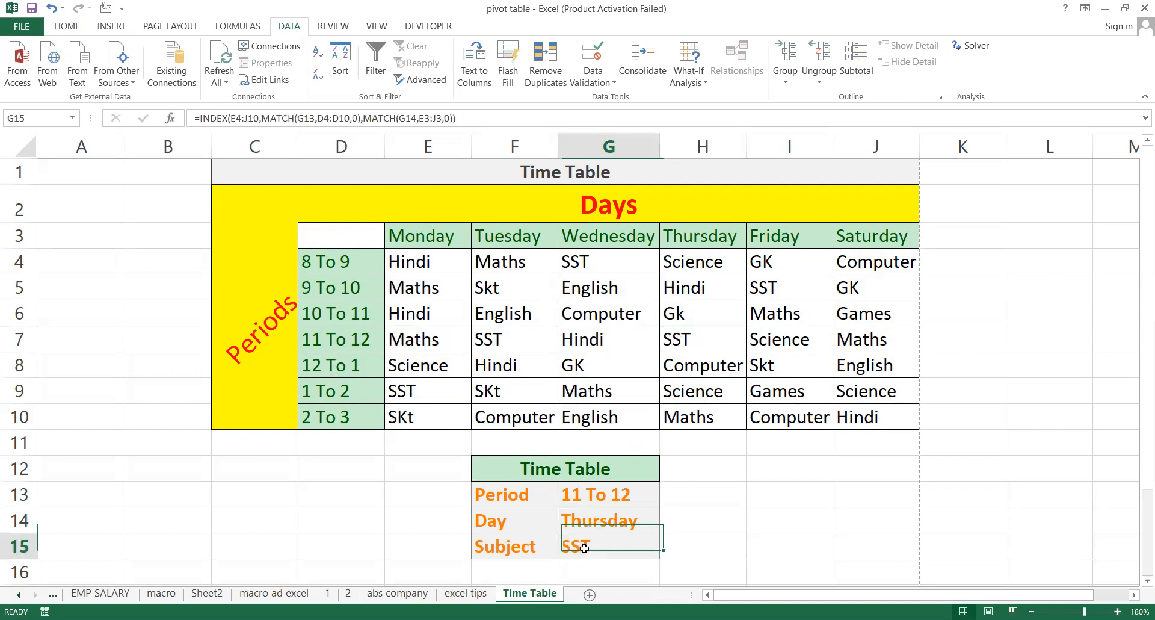
left_click(608, 496)
left_click(631, 521)
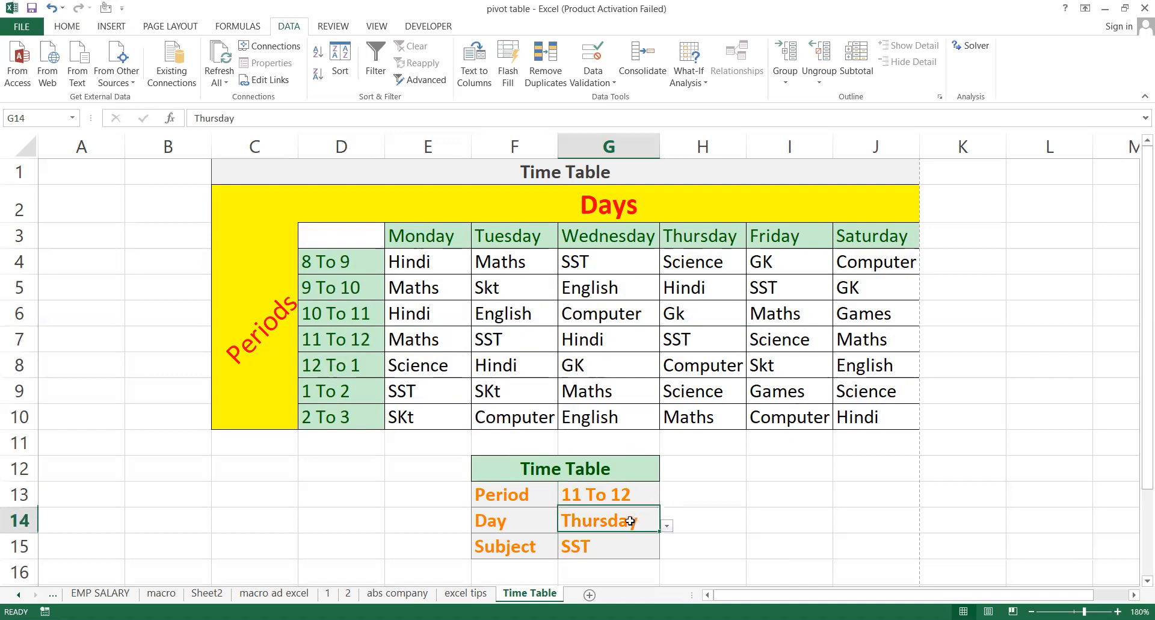
left_click(613, 550)
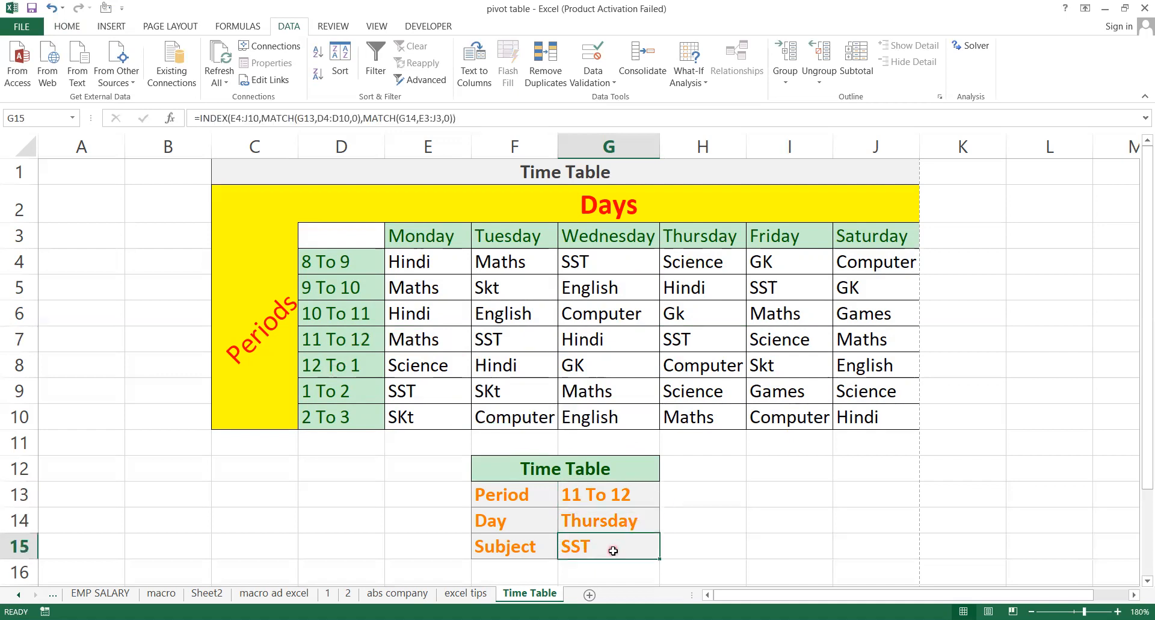